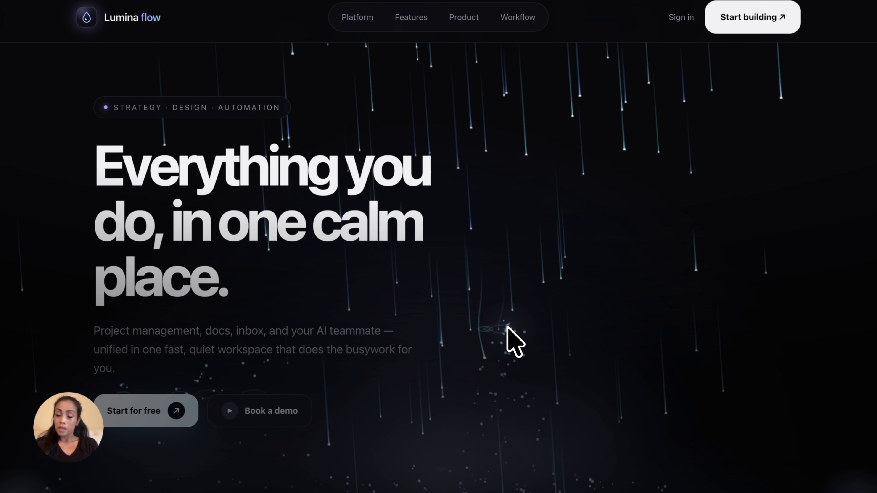
# Step: Look through the finished Lumina flow landing page from the hero to the closing sections, examining its layout and scroll animations
pyautogui.scroll(-6, 521, 454)
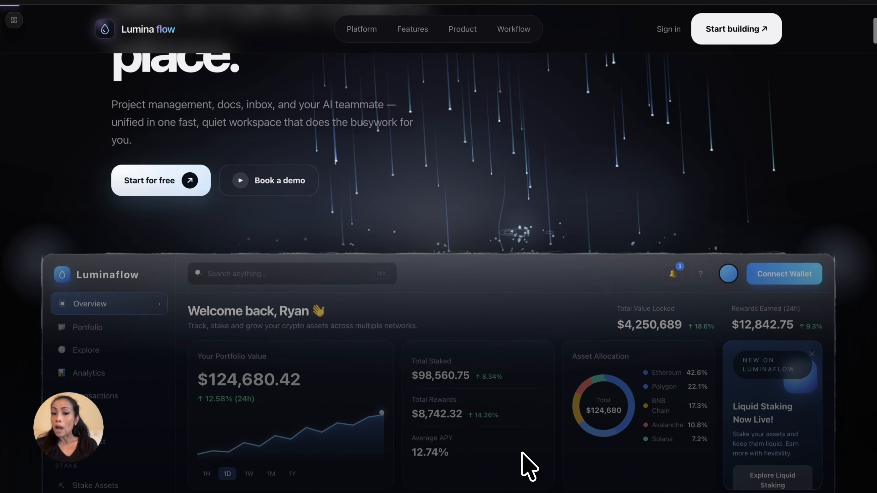
pyautogui.scroll(-3, 521, 453)
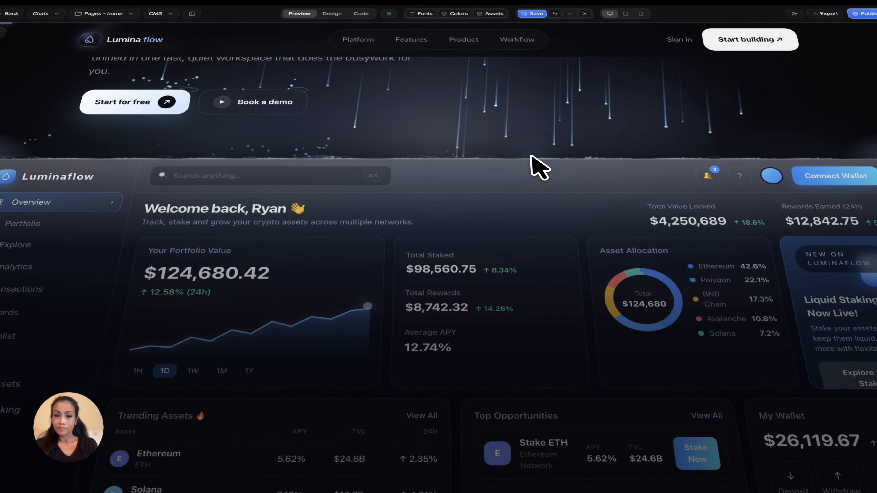
pyautogui.scroll(-10, 532, 167)
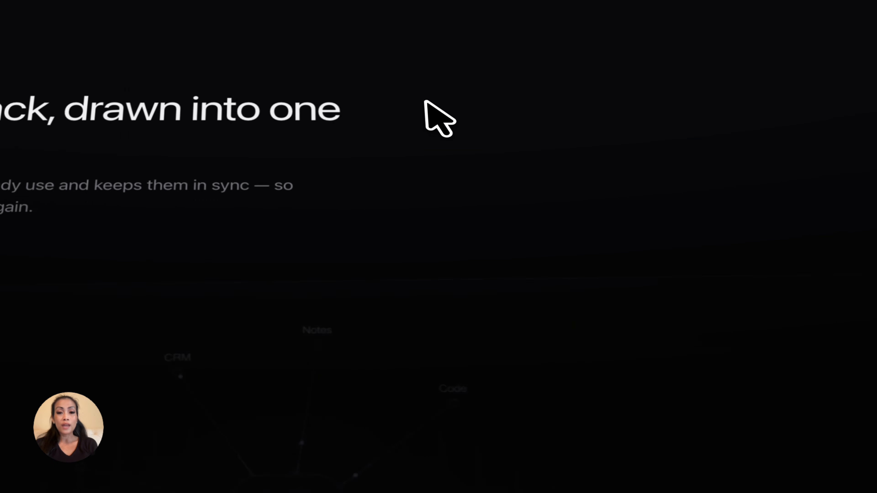
pyautogui.scroll(-15, 425, 104)
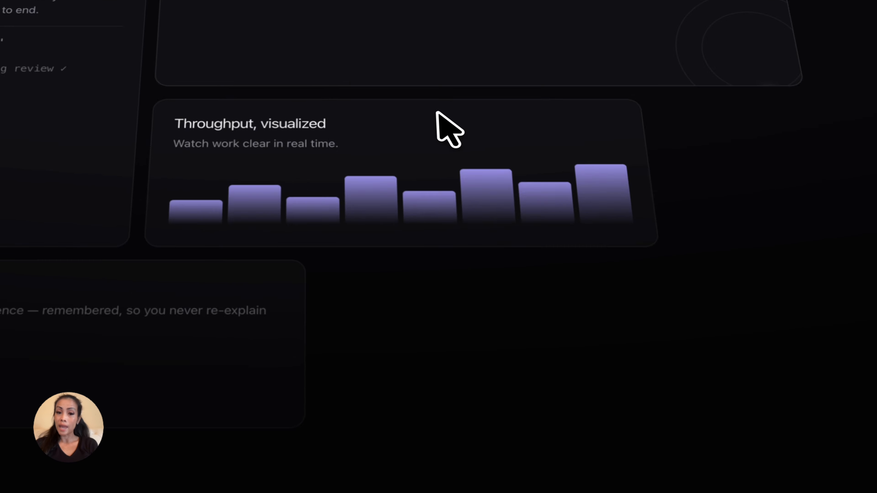
pyautogui.scroll(-10, 437, 113)
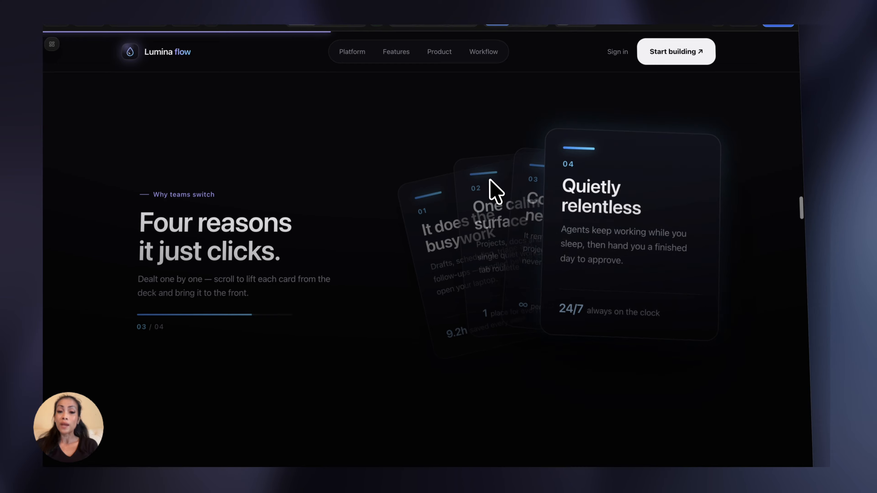
pyautogui.scroll(-10, 489, 180)
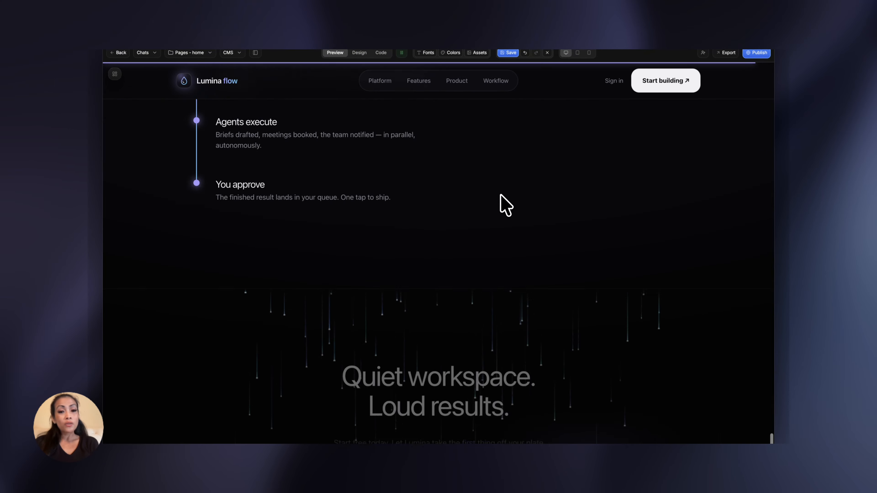
pyautogui.scroll(-5, 504, 204)
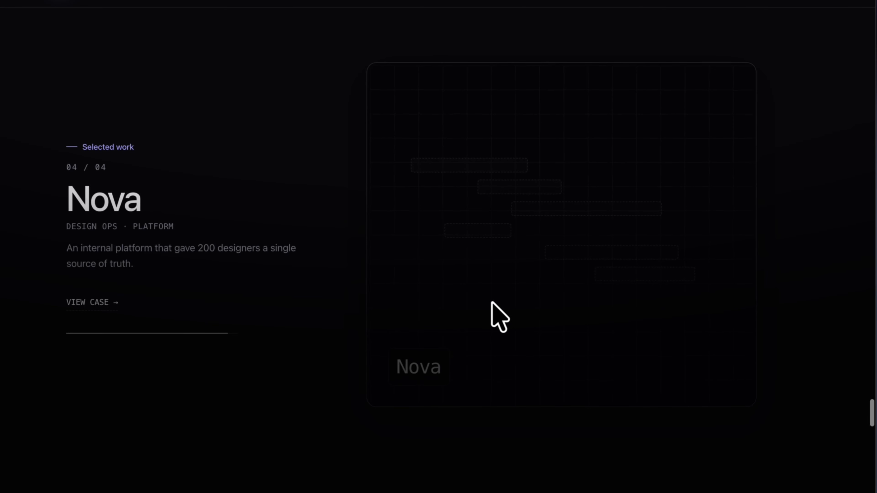
pyautogui.scroll(-15, 492, 303)
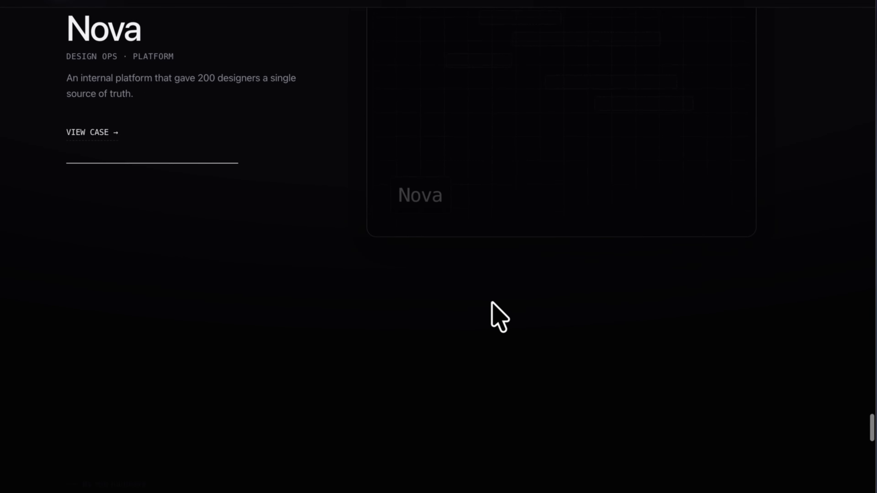
pyautogui.scroll(-15, 492, 304)
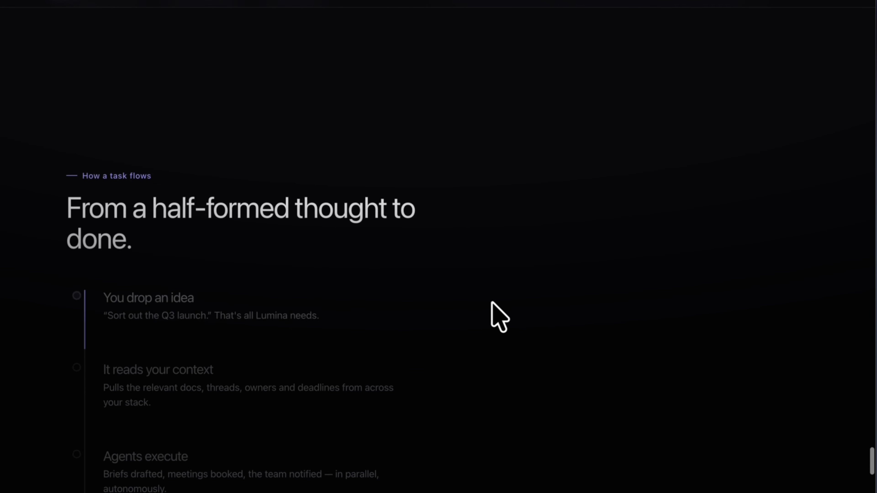
pyautogui.scroll(-8, 492, 307)
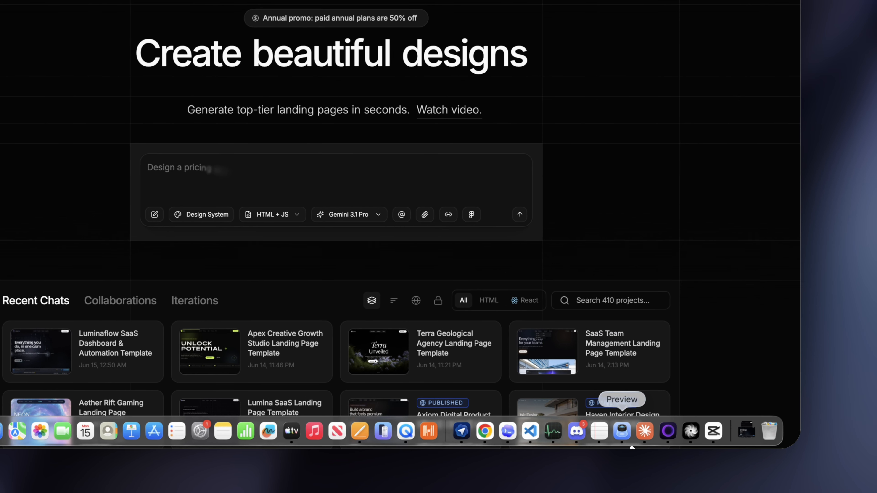
# Step: Attach the hero reference image "ChatGPT Image Jun 15, 2026, 05_56_24 AM.png" to the new design prompt and check its preview
pyautogui.click(745, 434)
pyautogui.moveTo(747, 393); pyautogui.dragTo(350, 194)
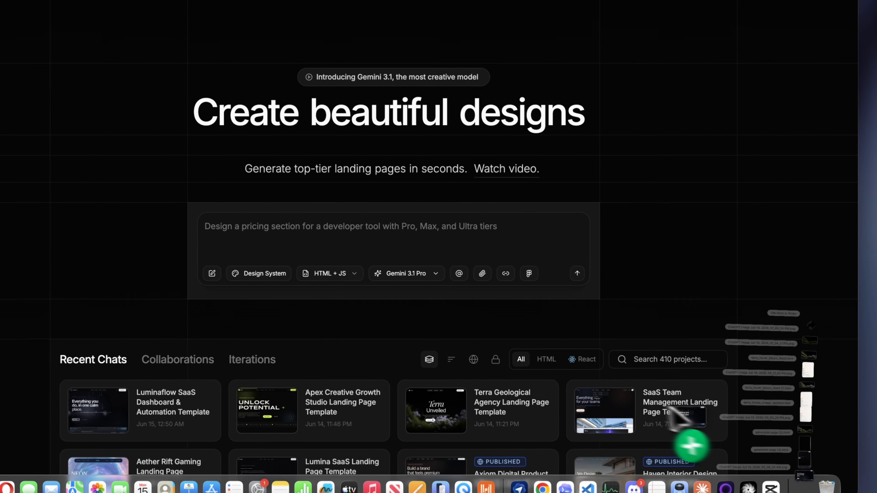
pyautogui.moveTo(422, 261); pyautogui.dragTo(448, 277)
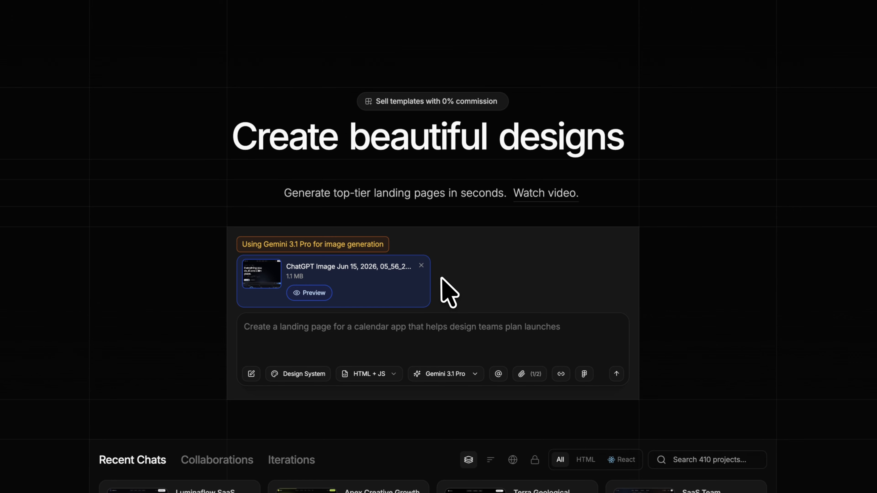
pyautogui.click(314, 293)
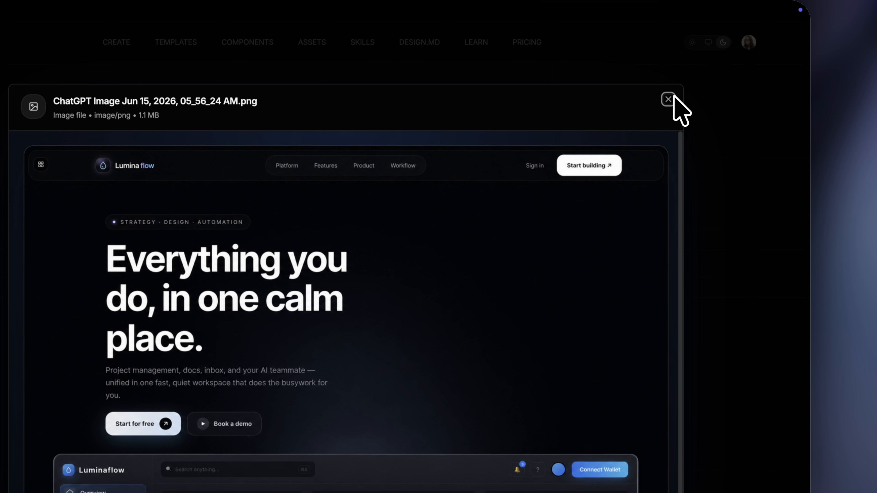
pyautogui.click(799, 23)
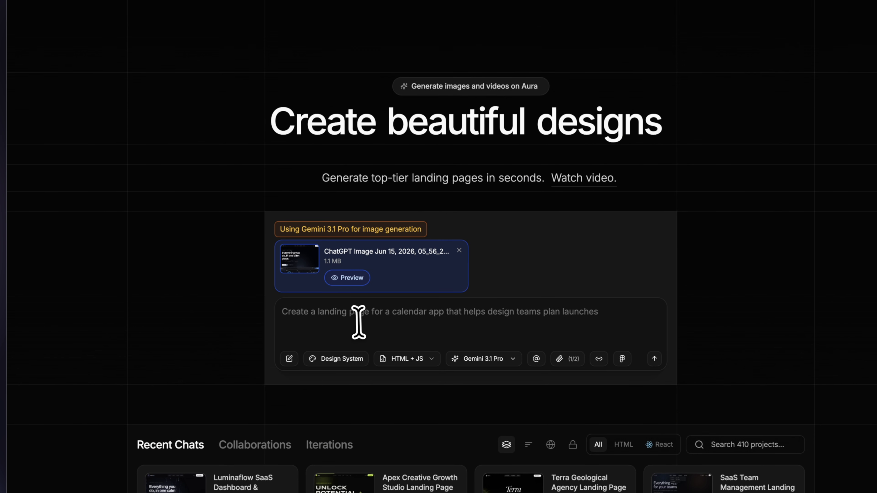
# Step: Write the prompt "Create a landing page based on this hero image reference, with complete sections."
pyautogui.click(286, 382)
pyautogui.write('Create a landin')
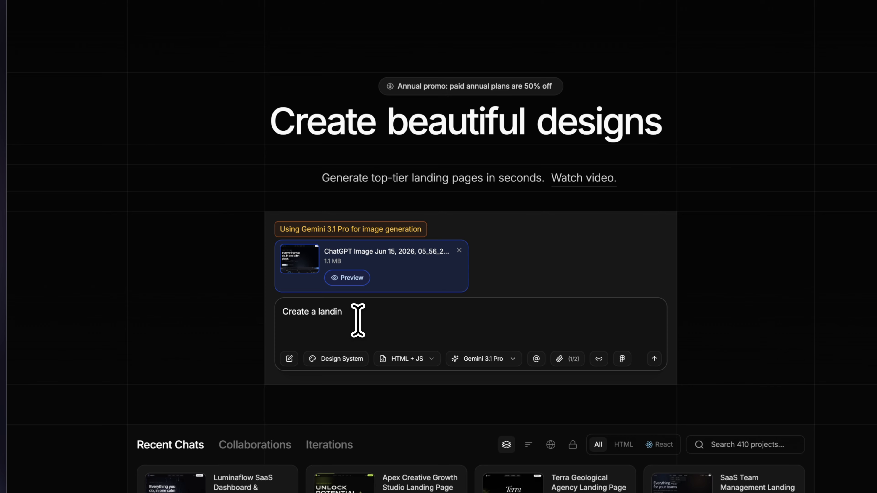
pyautogui.write('g page based ')
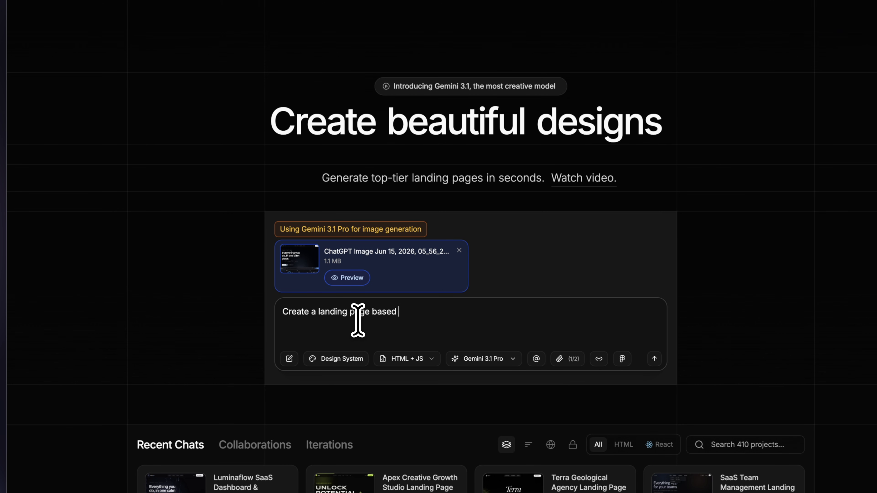
pyautogui.write('on this hero image reference, with complete ')
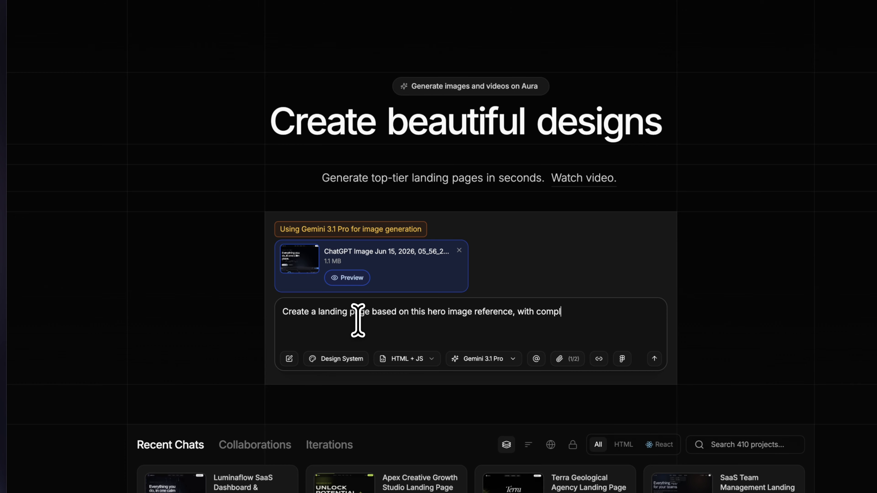
pyautogui.write('sections.')
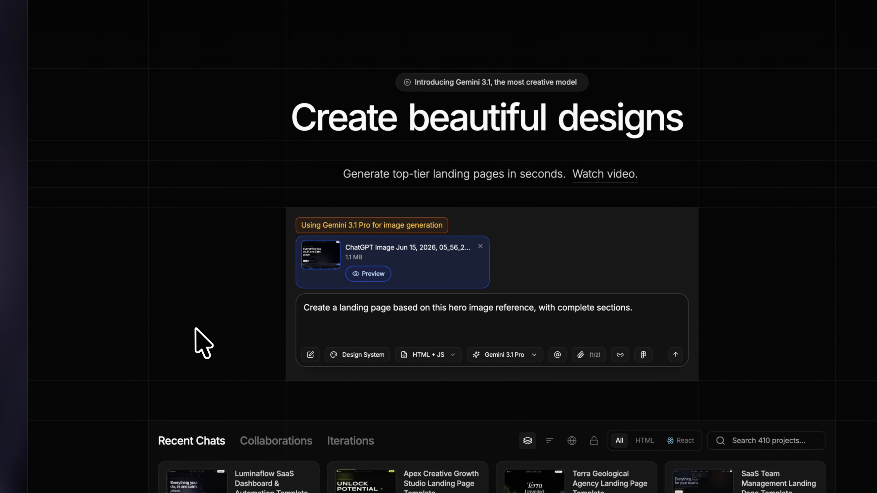
# Step: Open the prompt's Design System settings and examine the templates, import sources, font pairings, colors, spacing, radius, elevation and motion options
pyautogui.click(366, 358)
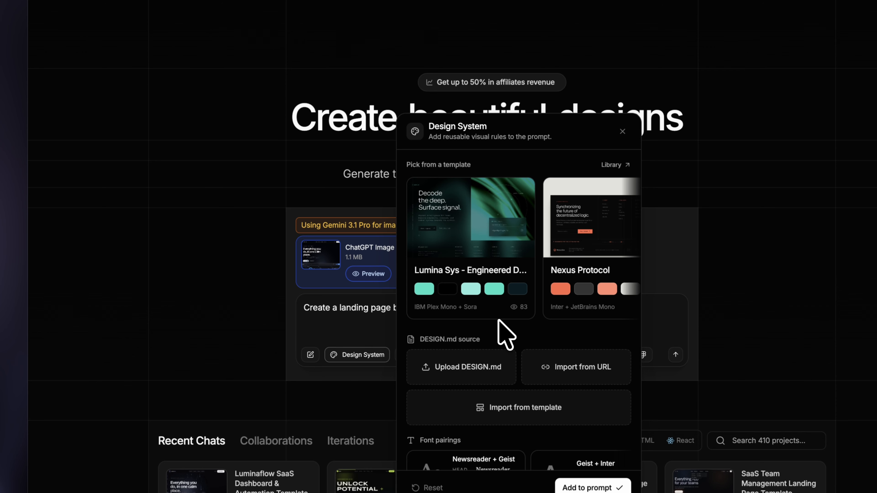
pyautogui.hscroll(3, 553, 246)
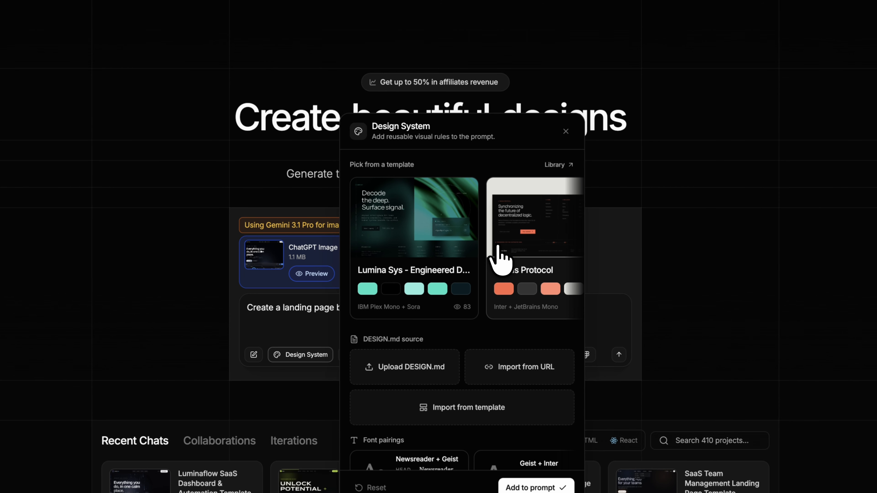
pyautogui.hscroll(6, 497, 246)
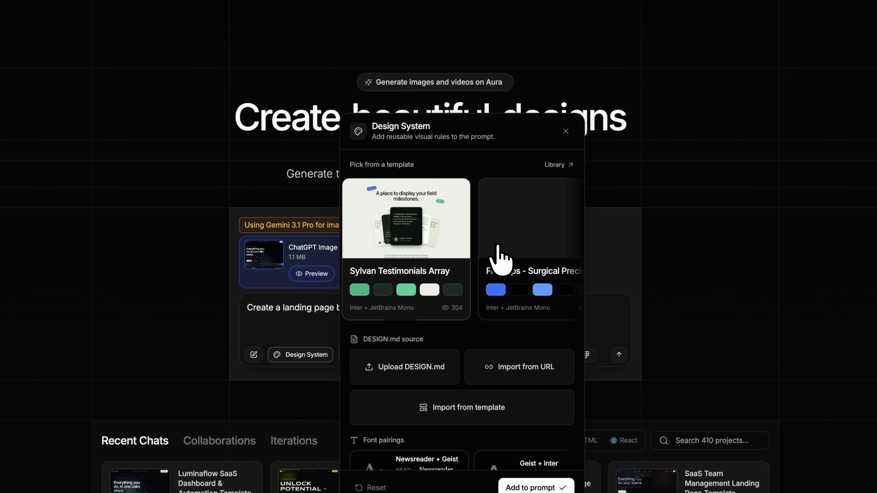
pyautogui.hscroll(4, 497, 258)
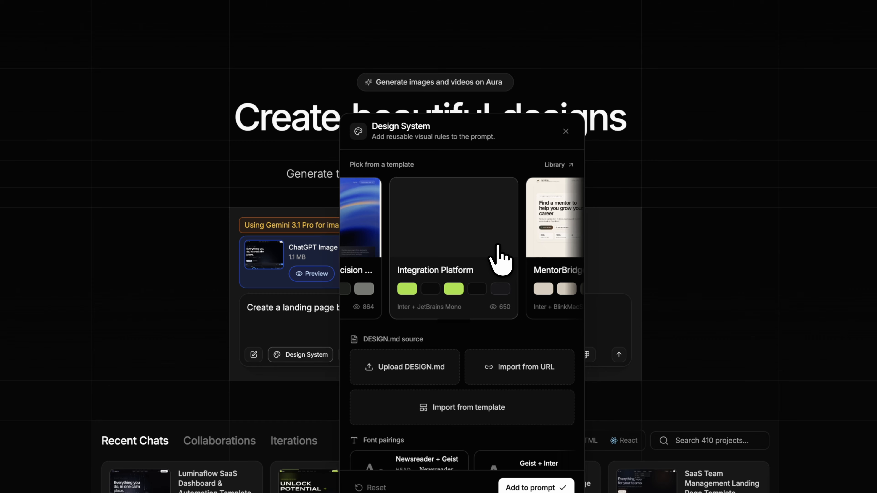
pyautogui.hscroll(4, 497, 246)
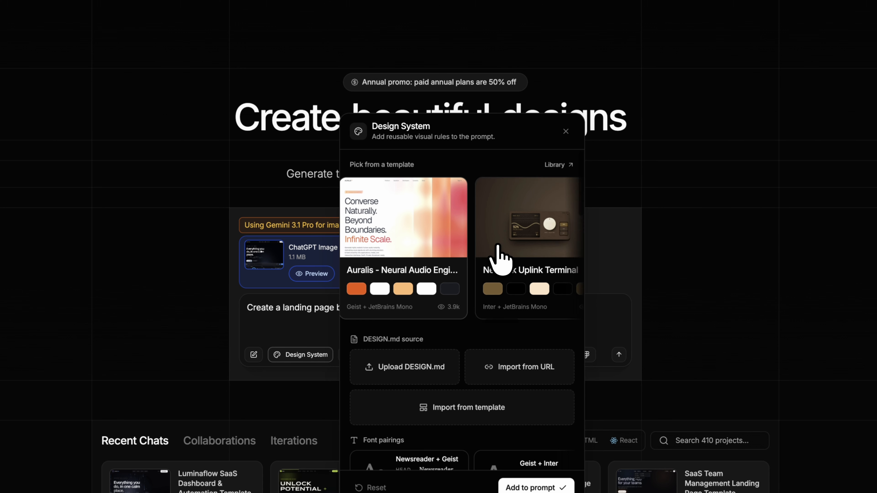
pyautogui.hscroll(4, 498, 246)
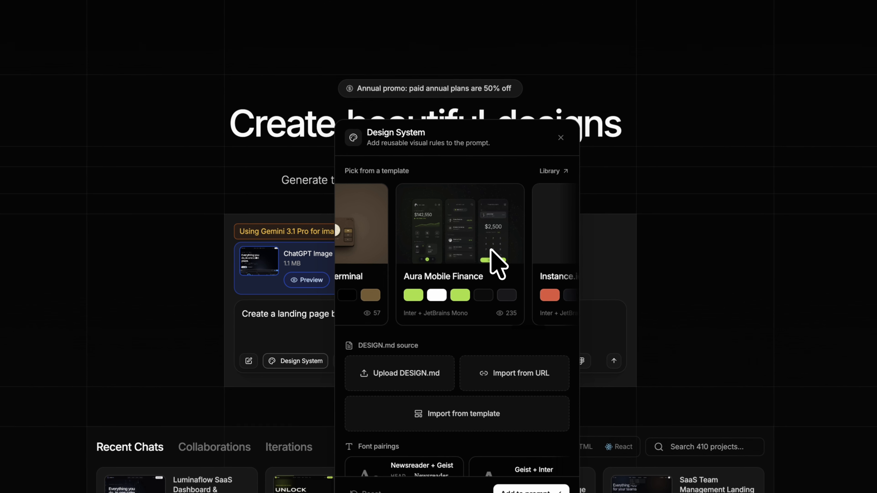
pyautogui.scroll(-3, 468, 369)
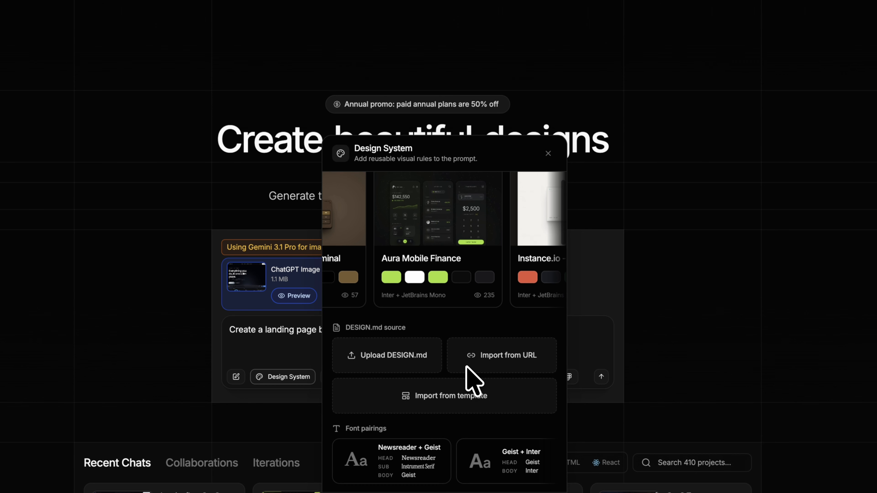
pyautogui.scroll(-4, 468, 369)
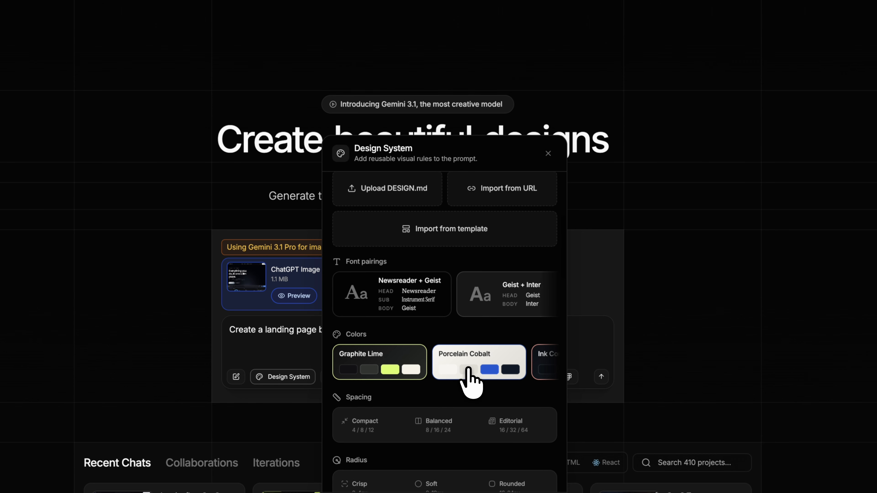
pyautogui.scroll(-4, 468, 369)
pyautogui.click(468, 368)
pyautogui.scroll(-3, 468, 369)
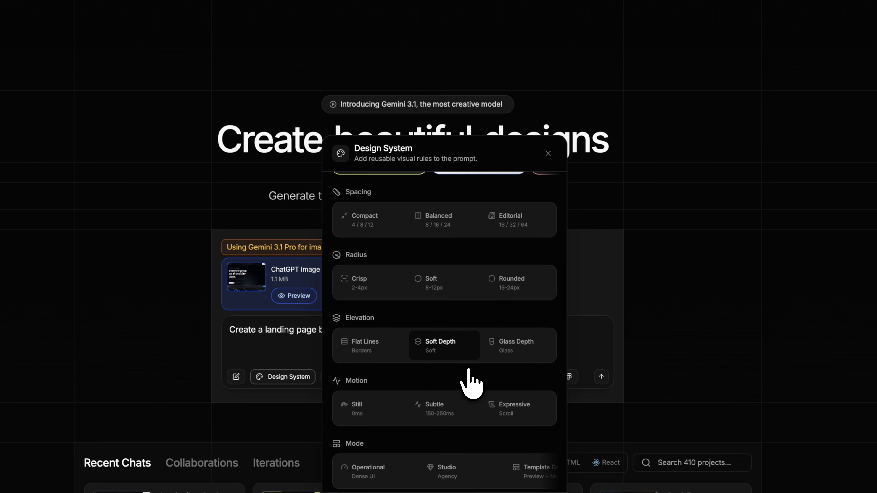
# Step: Add Gallery, Bento, Pricing, Trusted By and About to the design system's page sections
pyautogui.scroll(-7, 468, 368)
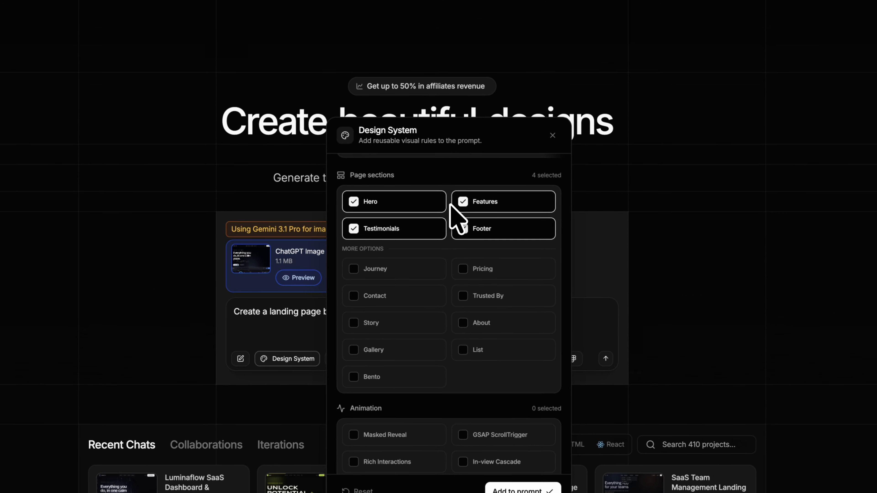
pyautogui.scroll(-3, 441, 319)
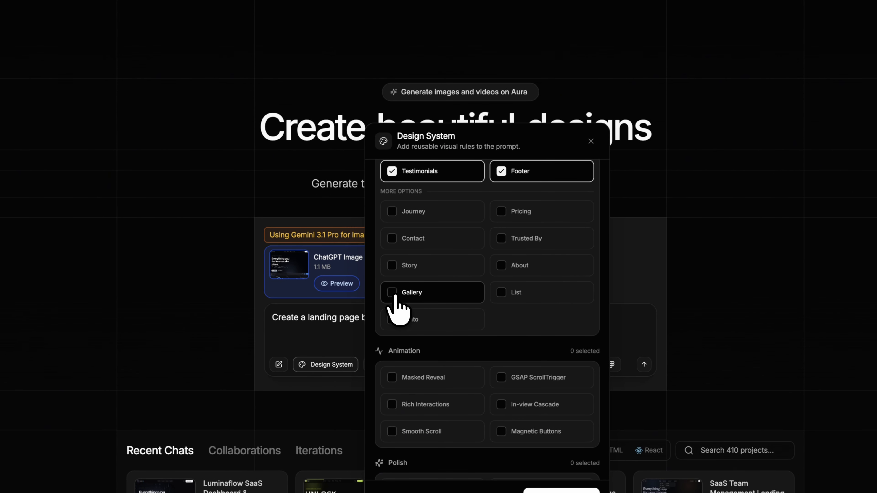
pyautogui.click(395, 297)
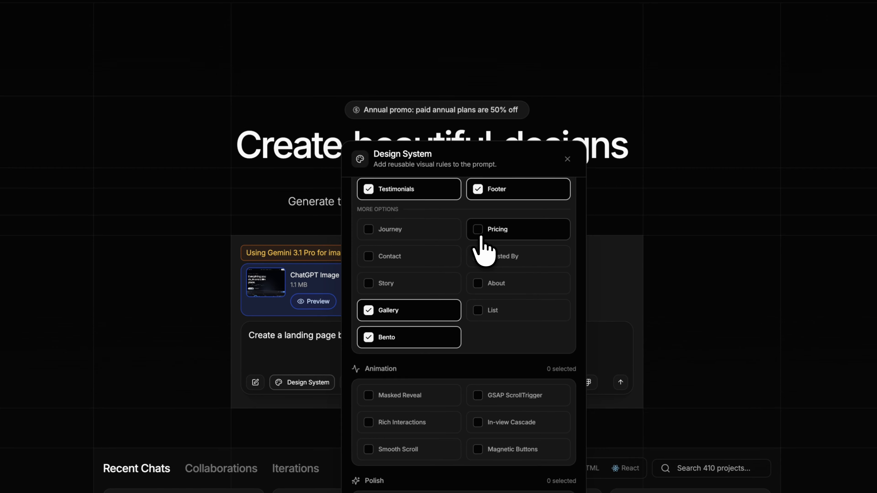
pyautogui.click(507, 214)
pyautogui.click(508, 240)
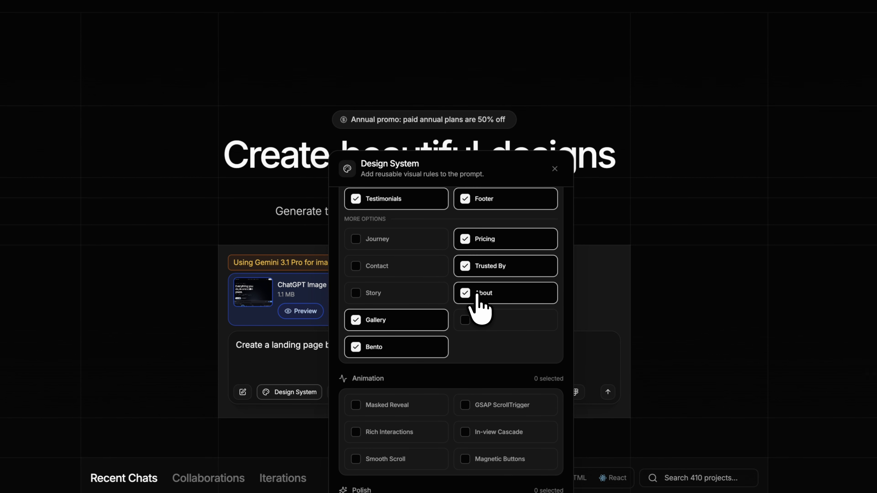
# Step: Choose the Masked Reveal, Rich Interactions and Smooth Scroll animations for the design system
pyautogui.scroll(-5, 448, 311)
pyautogui.click(393, 245)
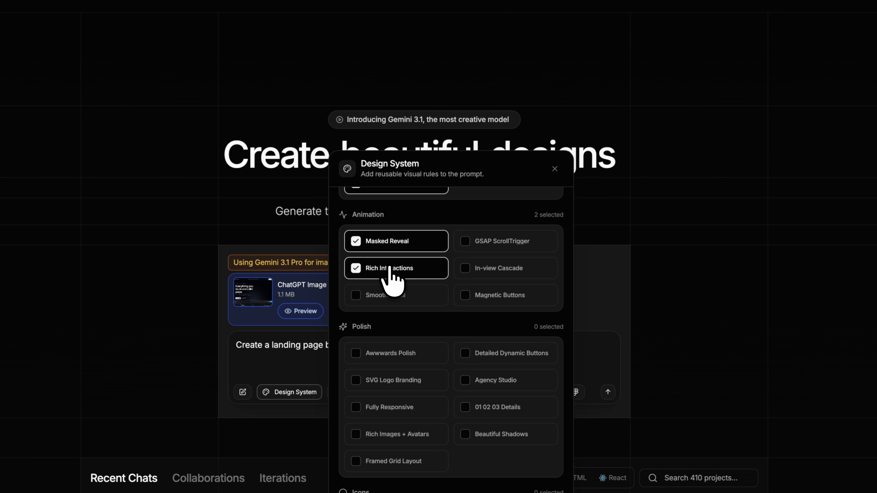
pyautogui.scroll(-3, 419, 323)
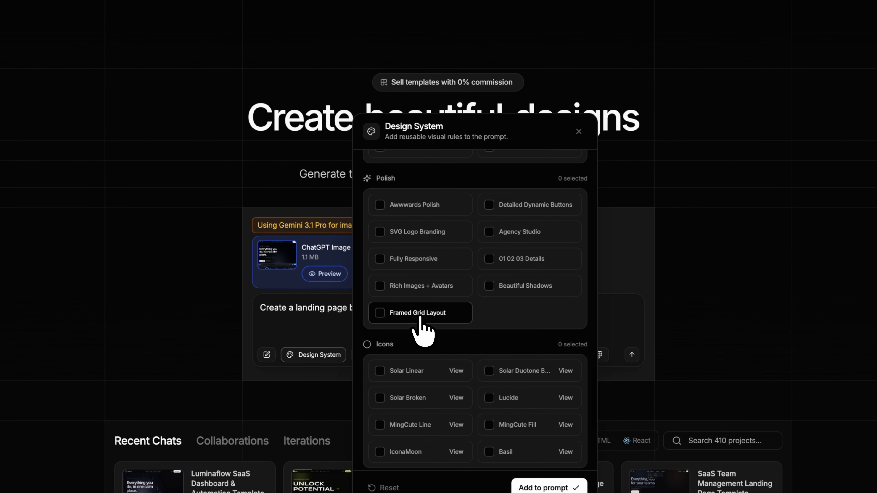
pyautogui.scroll(3, 430, 250)
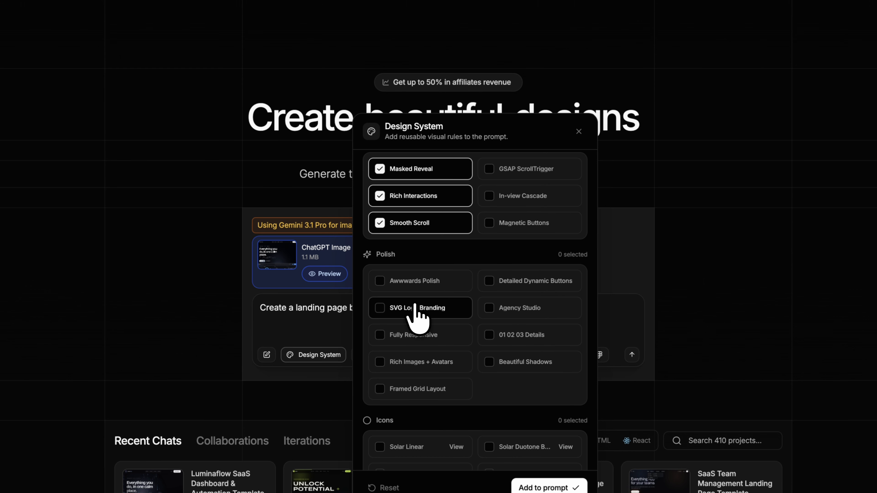
pyautogui.click(407, 224)
# Step: Choose the SVG Logo Branding, Fully Responsive, Rich Images + Avatars, Framed Grid Layout and Beautiful Shadows polish options
pyautogui.scroll(-3, 435, 287)
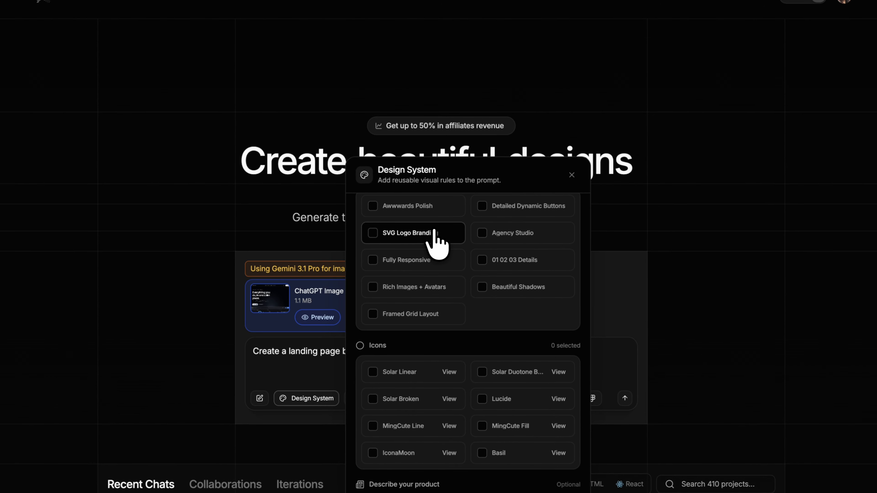
pyautogui.click(434, 239)
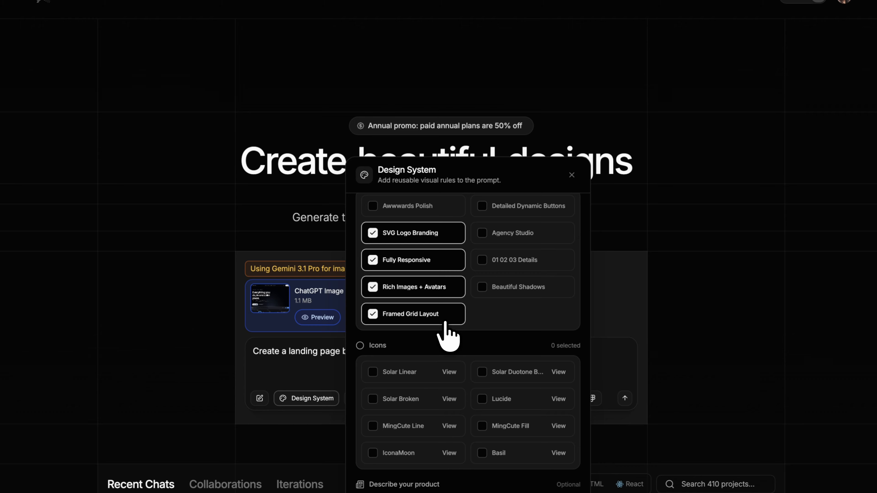
pyautogui.click(514, 290)
# Step: Review the icon sets, product description and payload without changing them, and add the design system settings to the prompt
pyautogui.scroll(-3, 435, 323)
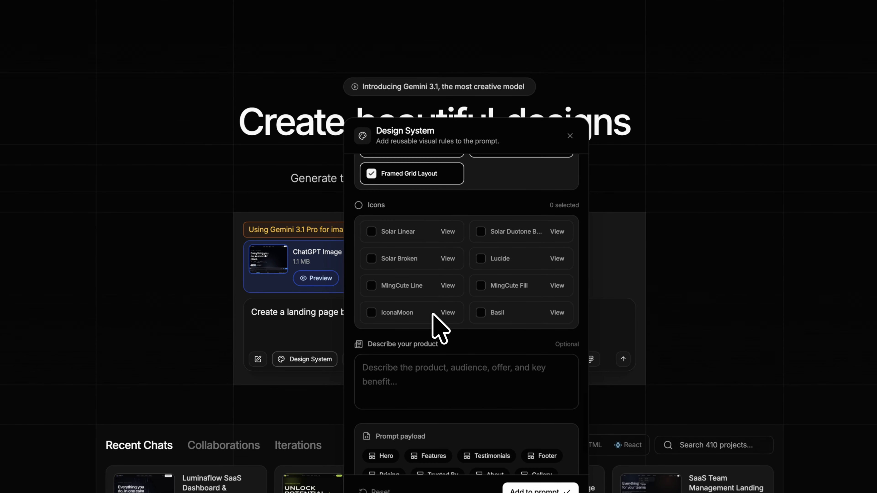
pyautogui.scroll(-2, 433, 313)
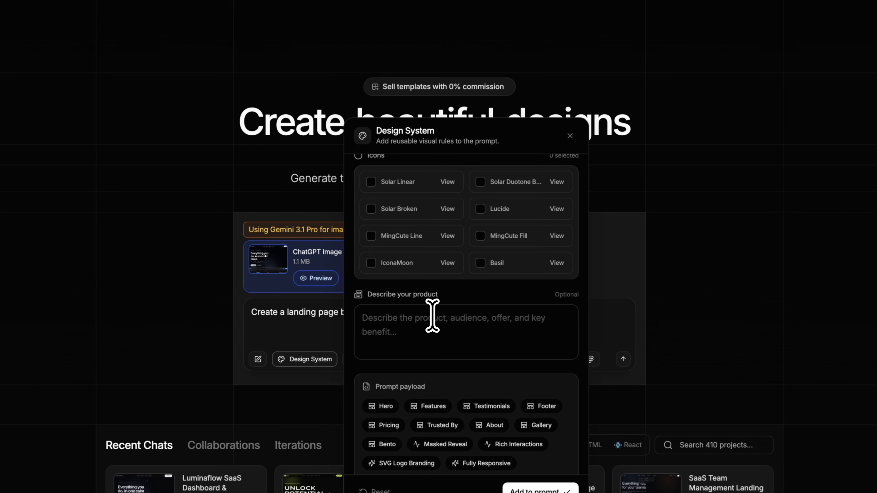
pyautogui.click(522, 491)
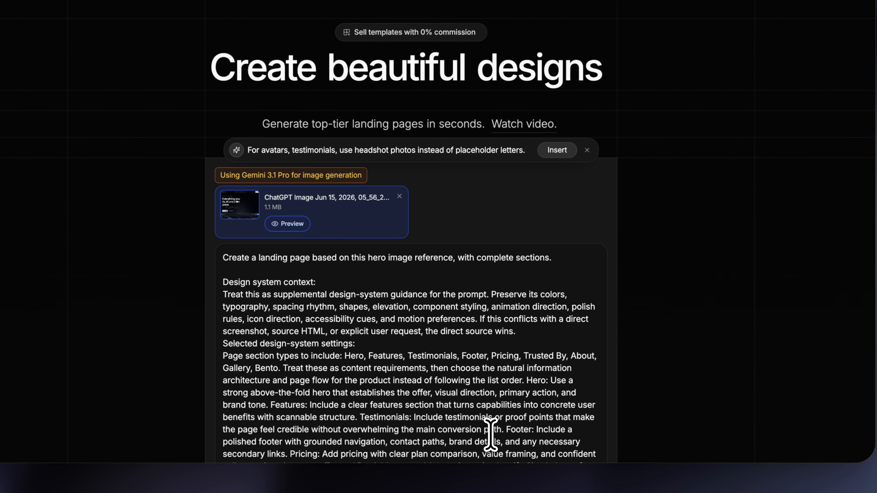
# Step: Check the available AI models, keep Gemini 3.1 Pro with HTML + JS output, and submit the prompt to generate the page
pyautogui.scroll(-6, 496, 216)
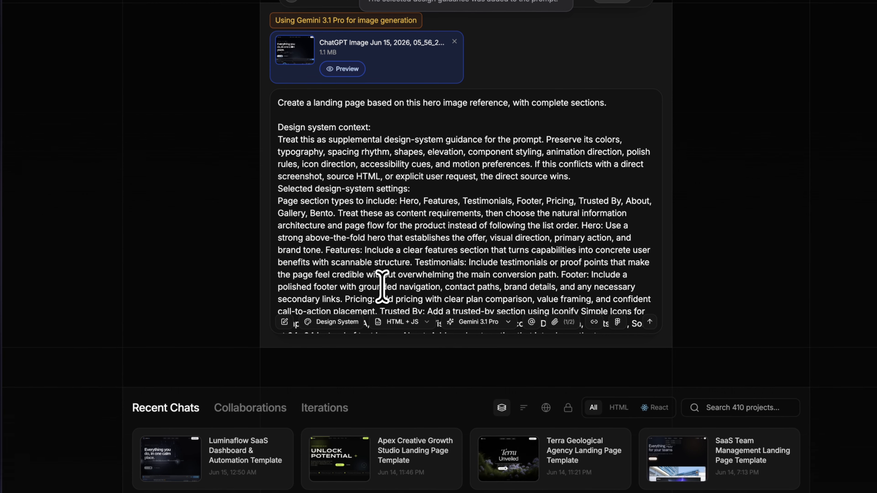
pyautogui.click(483, 321)
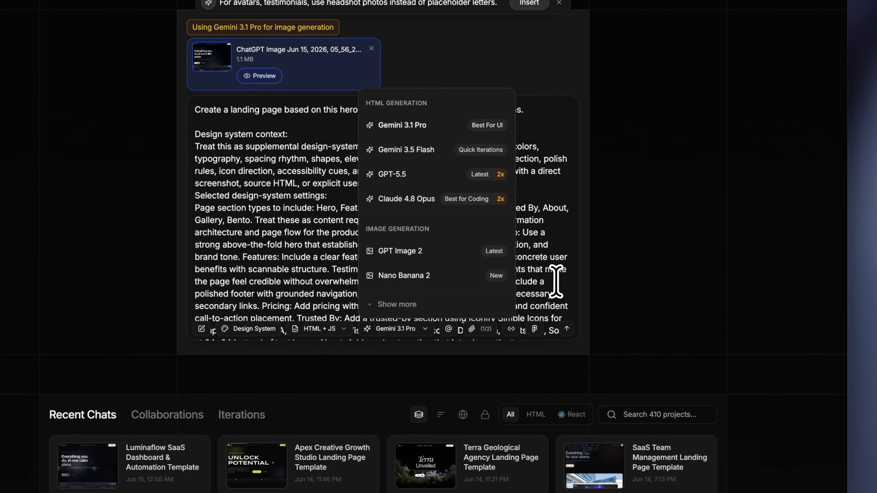
pyautogui.click(556, 282)
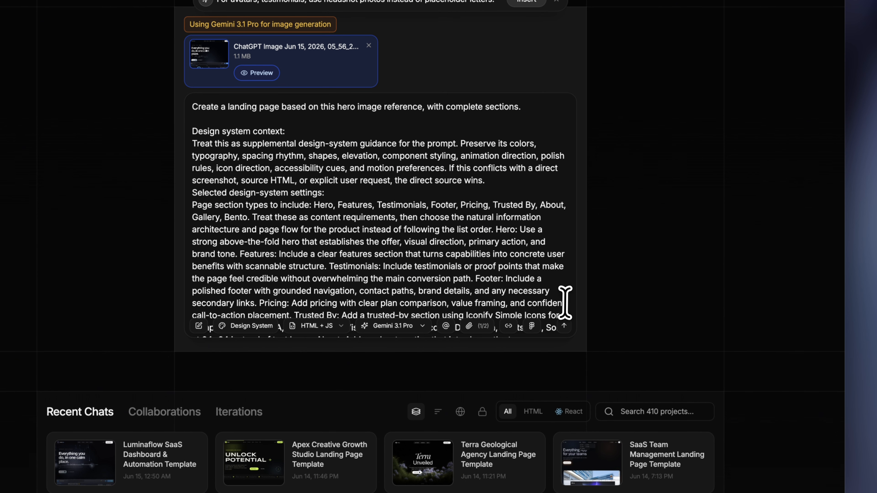
pyautogui.click(564, 326)
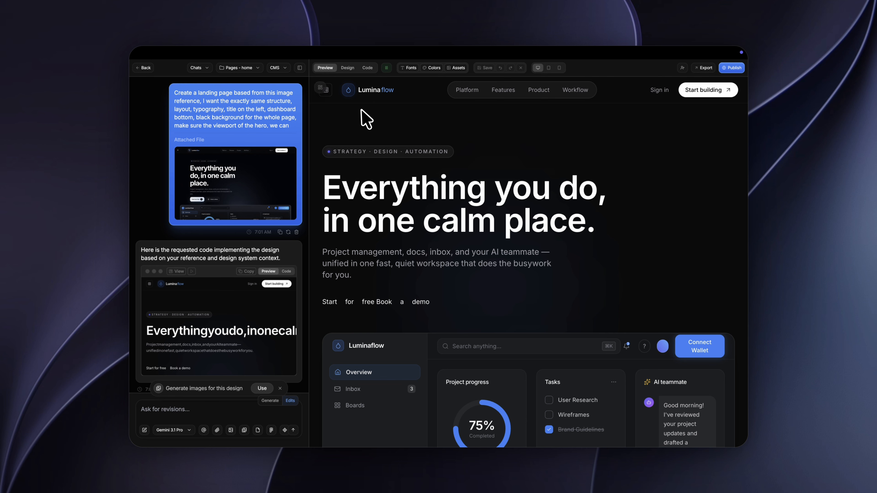
# Step: Hide the chat and examine the generated page's hero, logos, bento, gallery, testimonials, pricing and footer
pyautogui.click(300, 68)
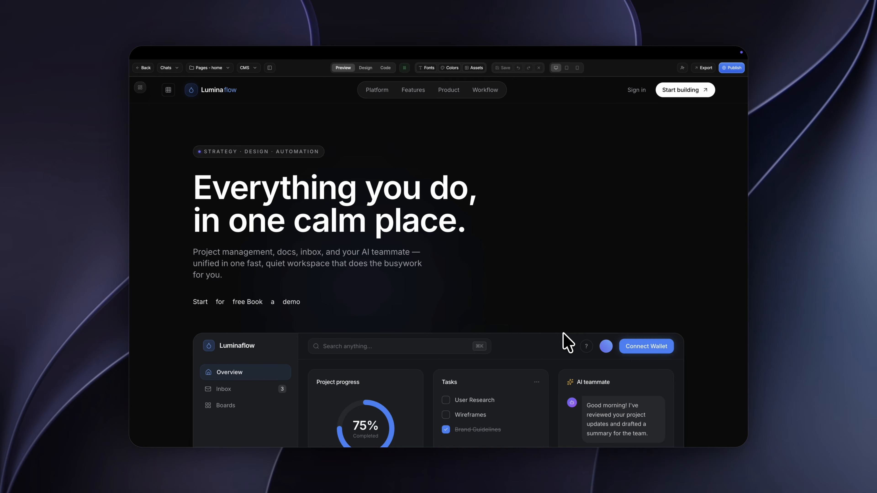
pyautogui.scroll(-7, 568, 343)
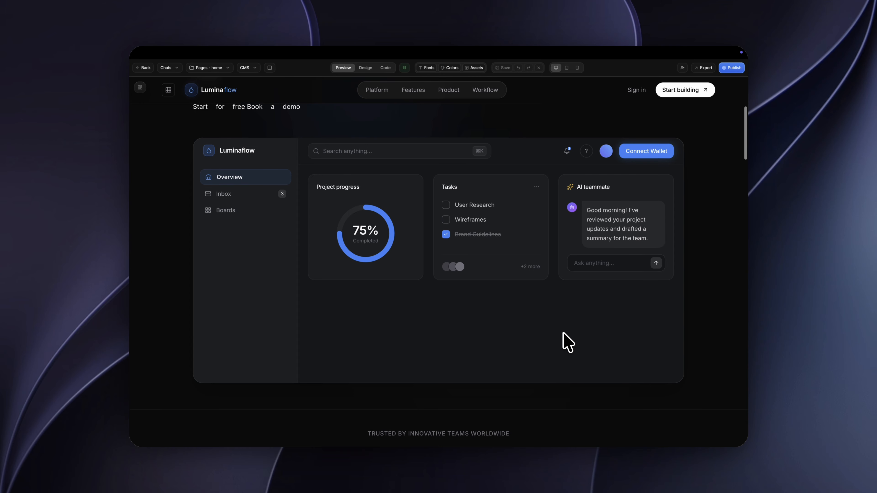
pyautogui.scroll(-8, 567, 343)
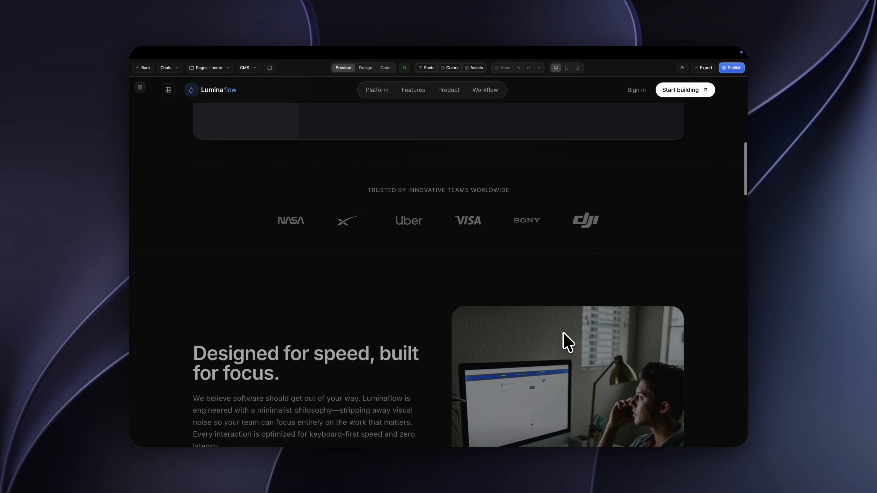
pyautogui.scroll(-13, 567, 343)
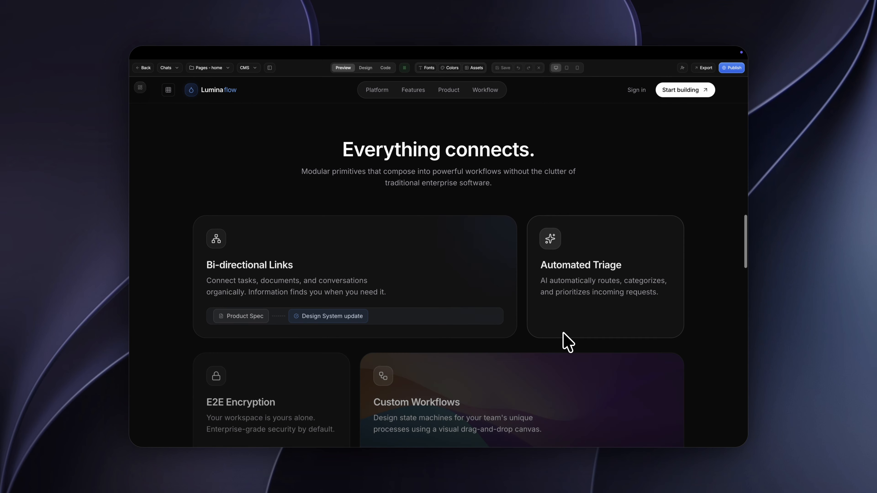
pyautogui.scroll(-12, 568, 343)
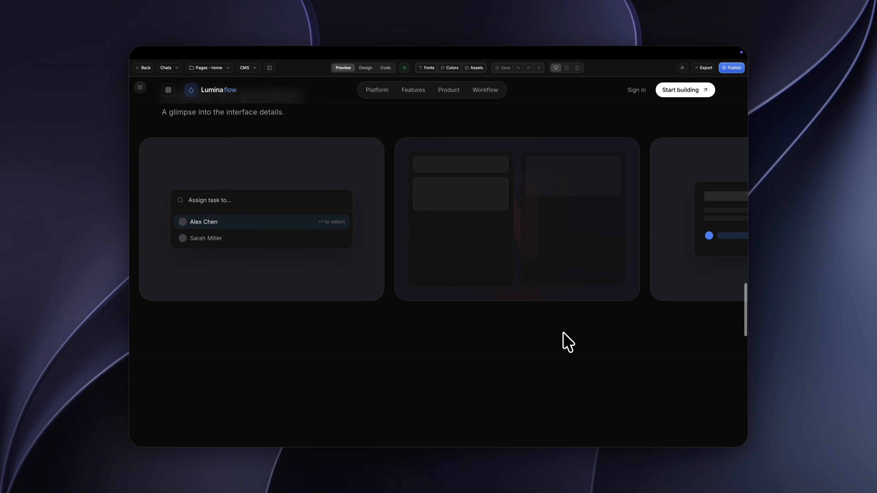
pyautogui.scroll(-6, 553, 282)
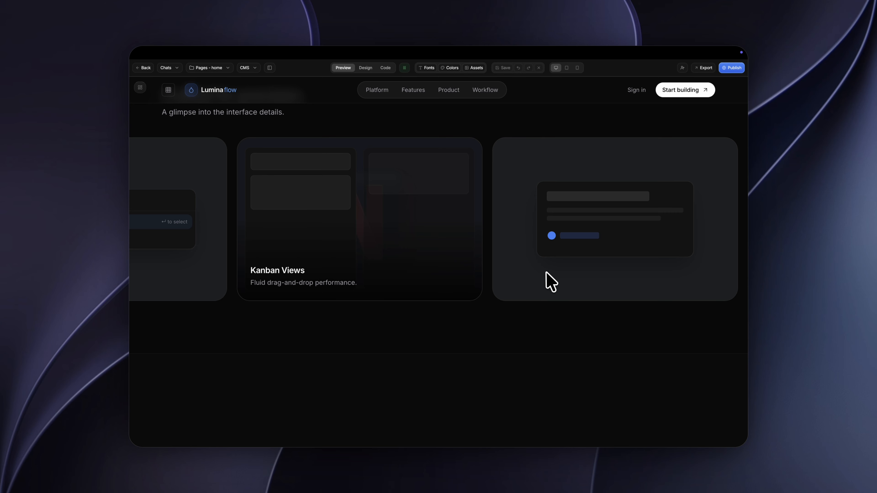
pyautogui.scroll(-5, 455, 383)
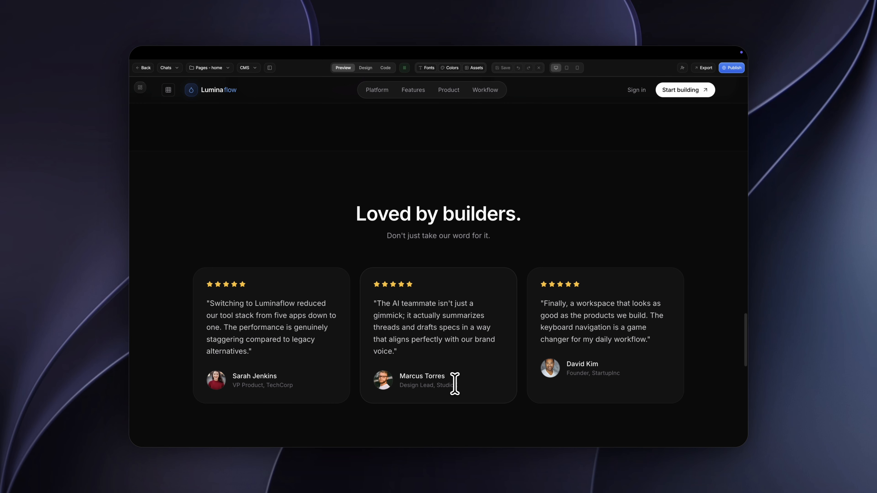
pyautogui.scroll(-10, 455, 383)
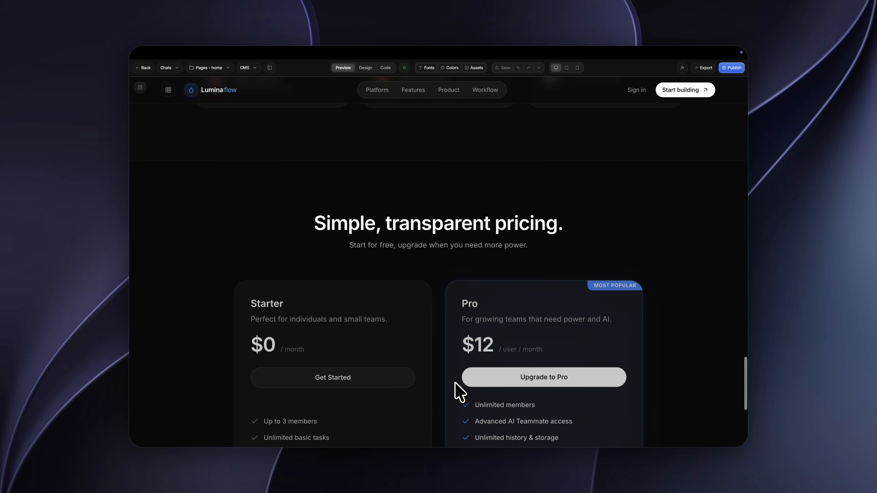
pyautogui.scroll(-6, 459, 392)
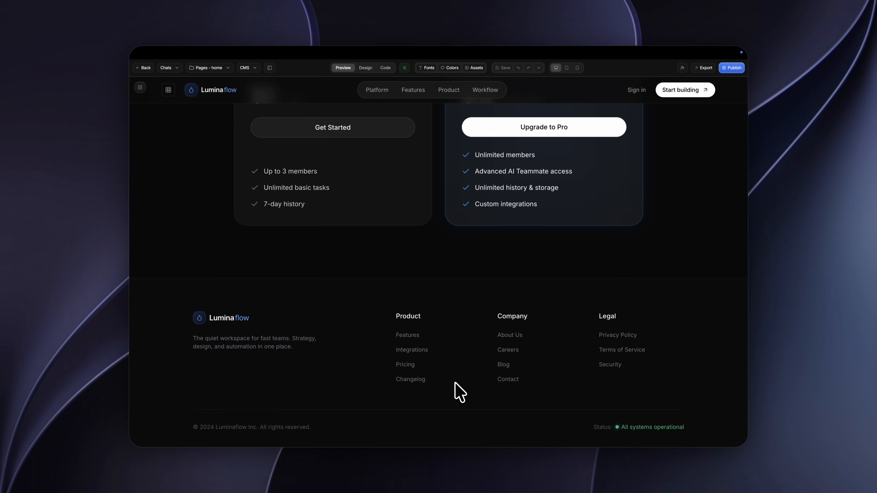
pyautogui.scroll(20, 459, 392)
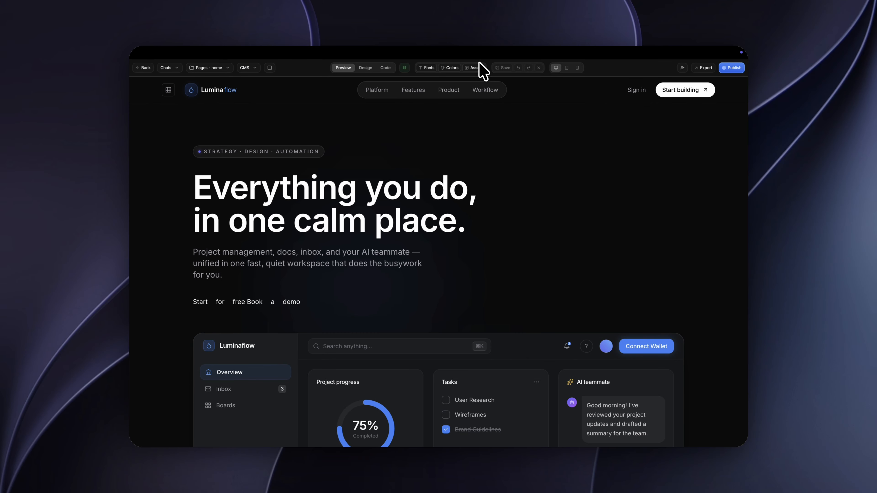
# Step: View the rain-effect version of the hero and compare it with the generated page's hero text, CTA links and dashboard
pyautogui.click(404, 67)
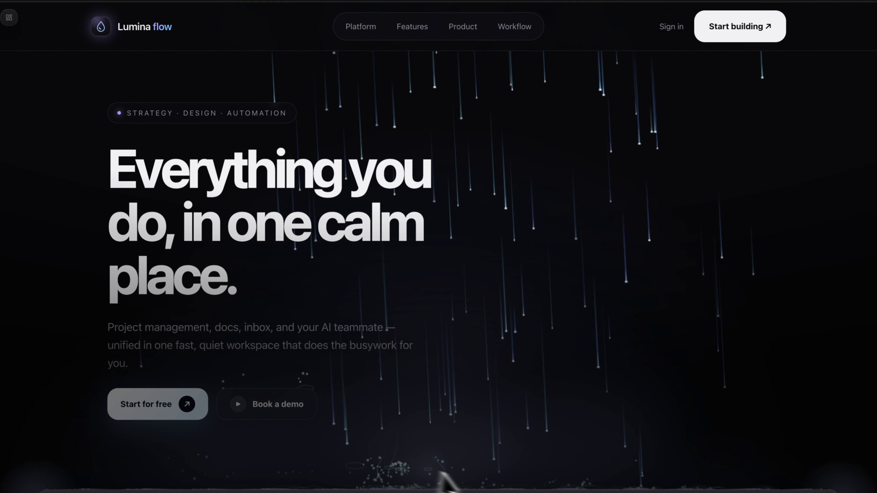
pyautogui.scroll(-8, 512, 457)
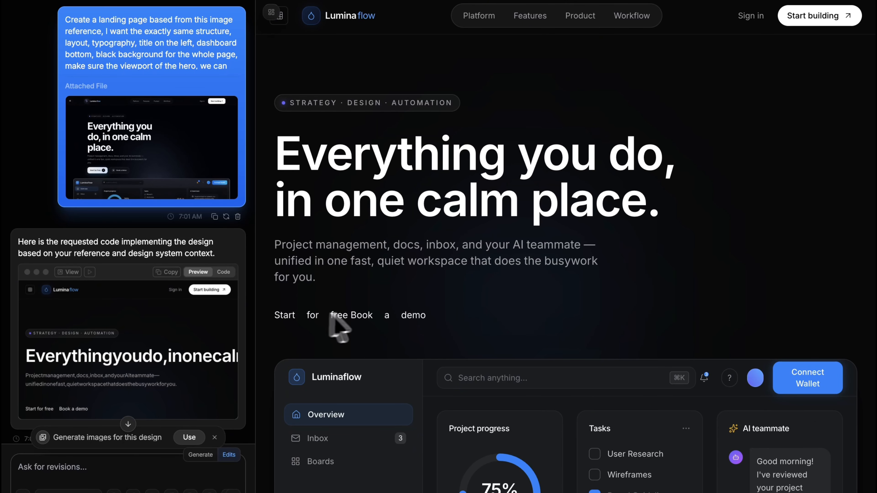
pyautogui.scroll(-1, 416, 292)
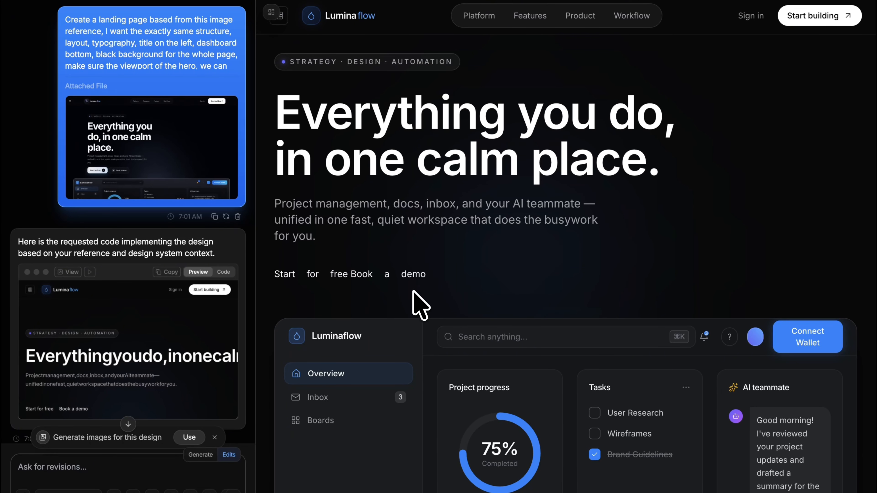
pyautogui.scroll(-4, 419, 305)
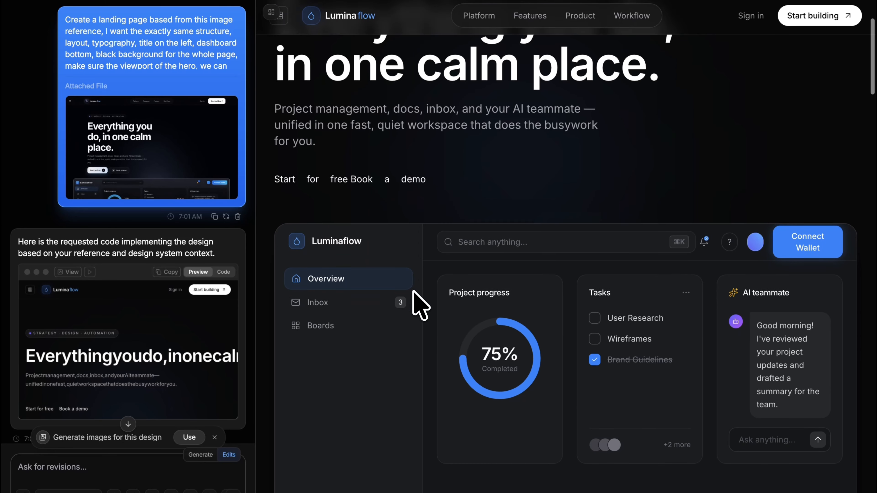
pyautogui.scroll(5, 554, 407)
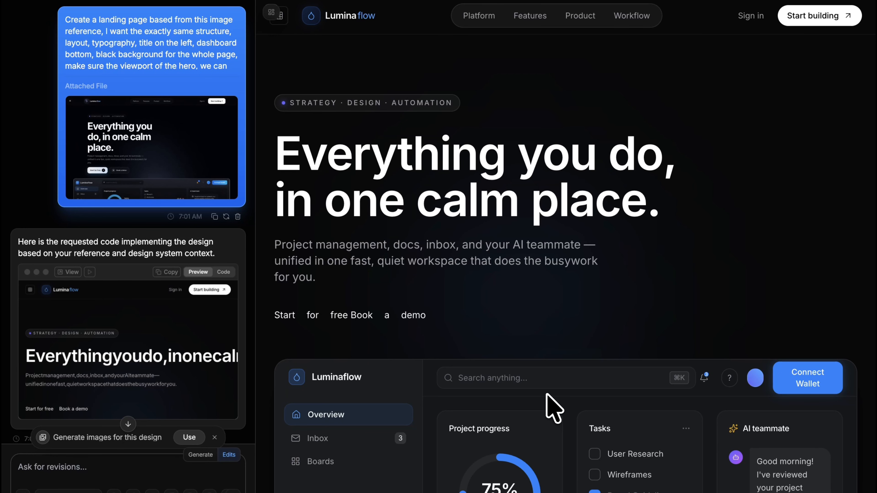
# Step: Ask Claude 4.8 Opus to "improve the CTA buttons and improve the dashboard, add more details on the hero section." and review the revision
pyautogui.click(75, 470)
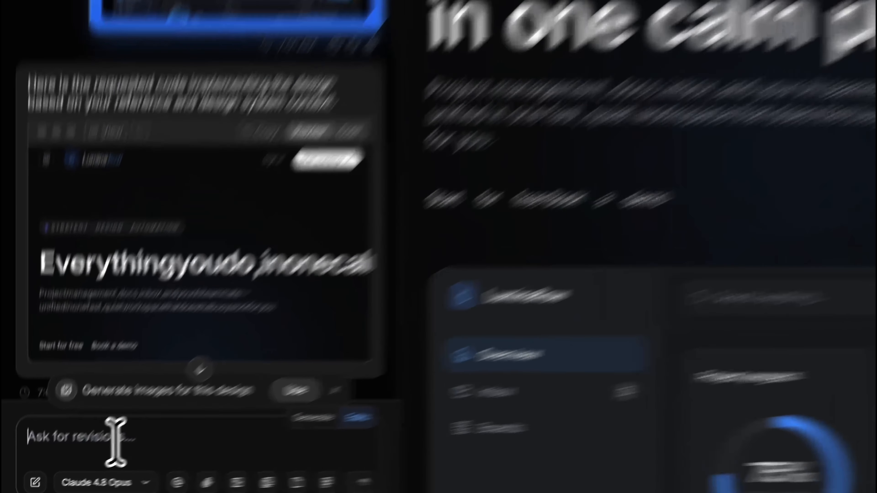
pyautogui.write('impro')
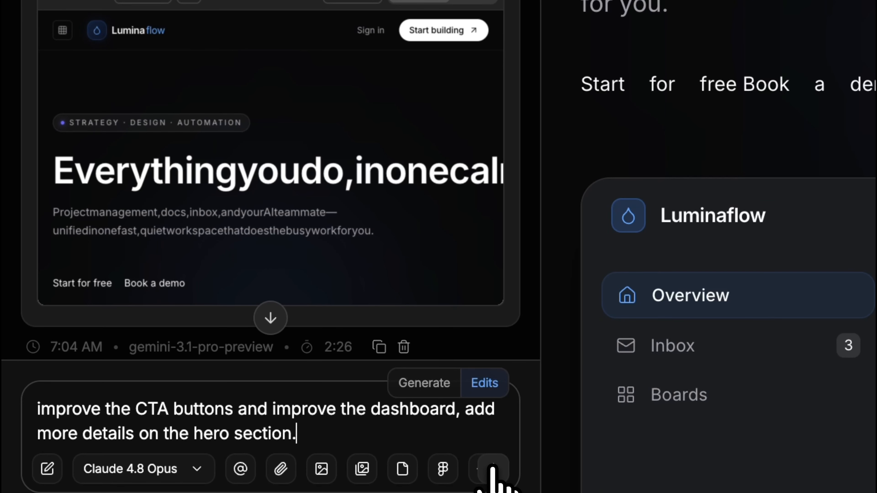
pyautogui.click(494, 473)
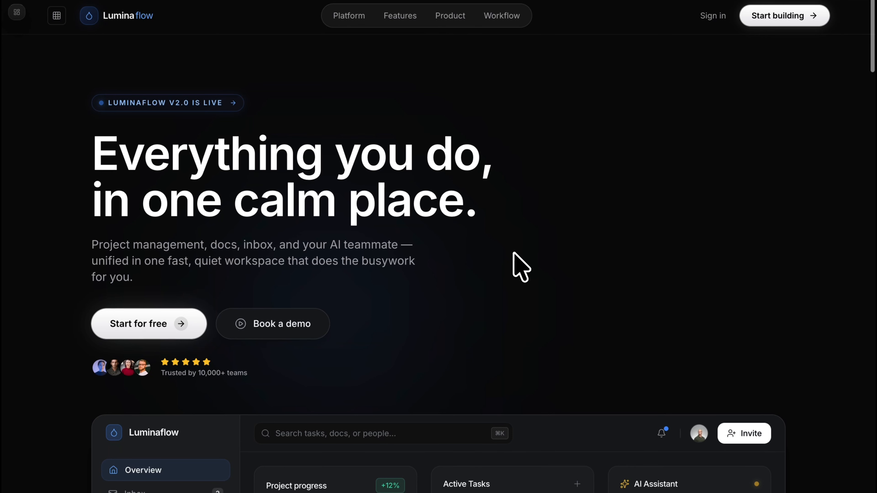
pyautogui.scroll(-8, 522, 268)
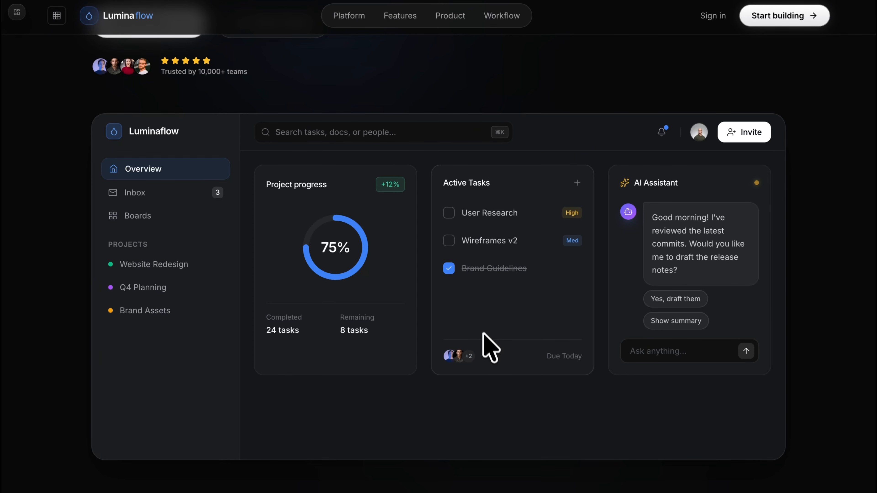
pyautogui.scroll(9, 478, 271)
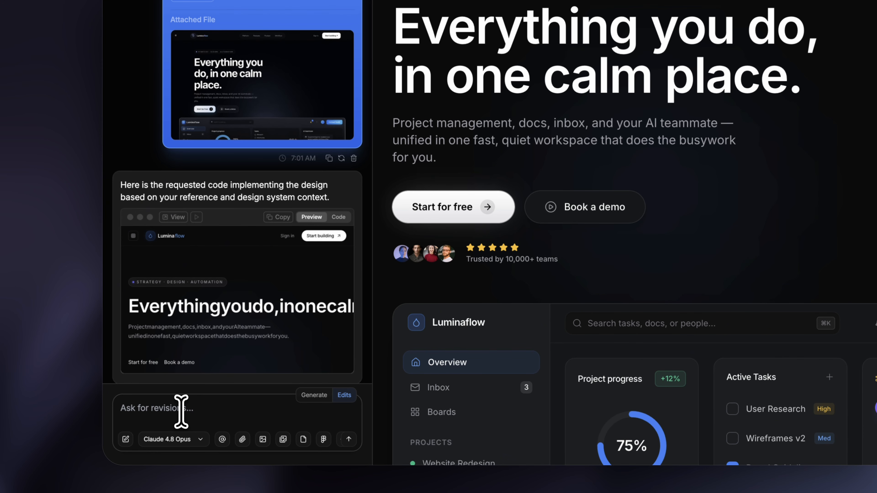
# Step: Submit the pasted revision for falling rain with blue tones, wind, fog, cursor reactions, dashboard runoff and CTA rebounds, and view the page without the chat
pyautogui.write('"Add falling-rain light streaks behind the hero that behave like real weather and land on the dashboard." "Blue tones only. Add gusting wind that slants and drifts the rain, plus a drifting fog layer." "Make the rain react like liquid — when the cursor cuts a stream it distorts, splits, splashes and springs back." "Water on the dashboard top should run to both sides and pour down the rounded corners." "Make the rain rebound off the CTA buttons too.')
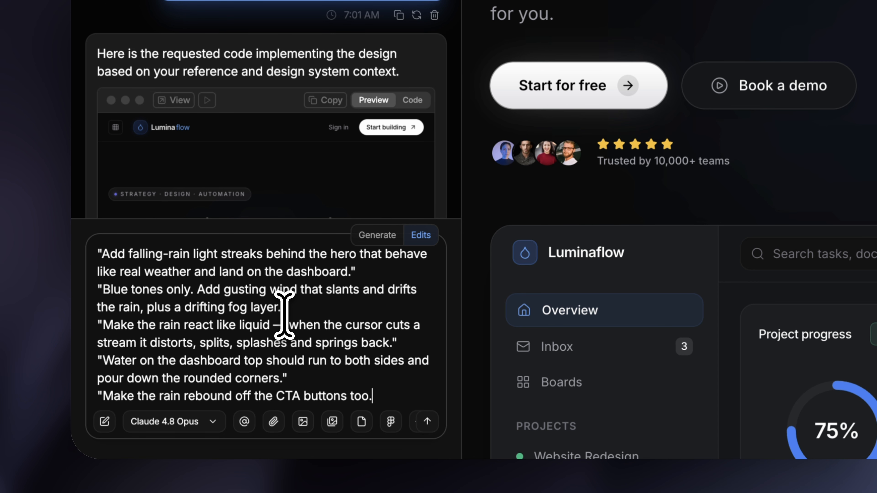
pyautogui.scroll(-1, 229, 351)
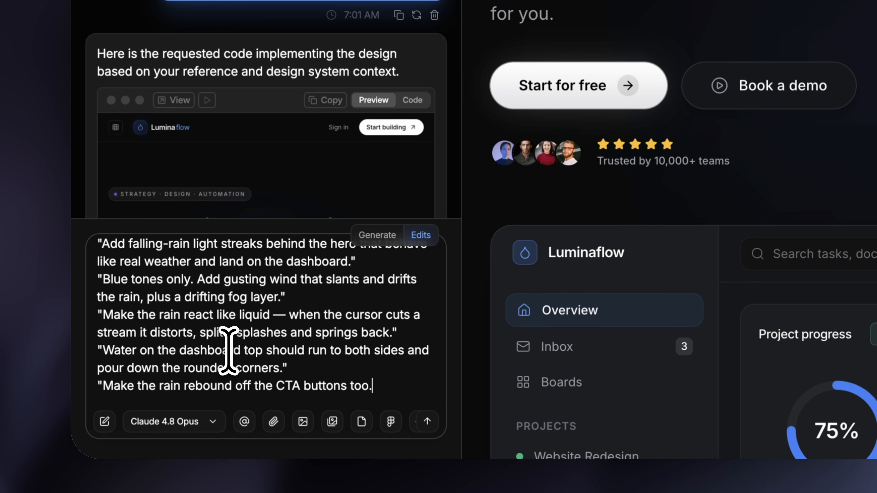
pyautogui.scroll(1, 180, 332)
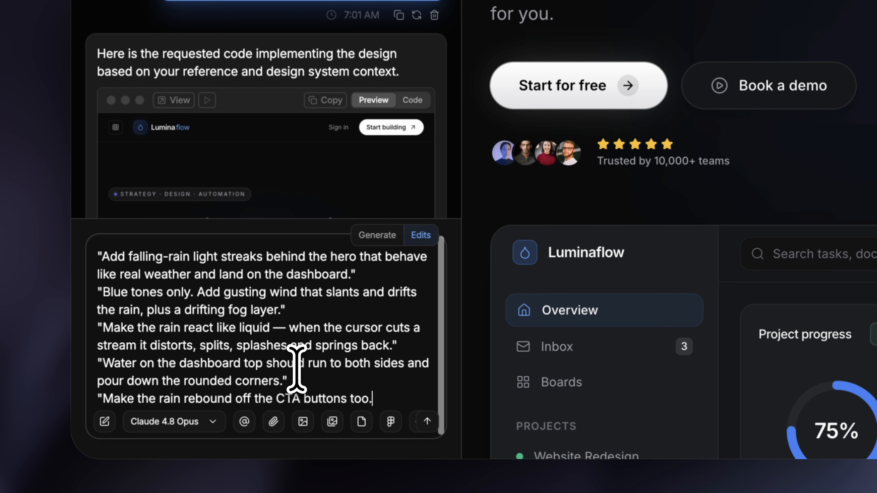
pyautogui.scroll(-1, 296, 369)
pyautogui.scroll(-1, 296, 368)
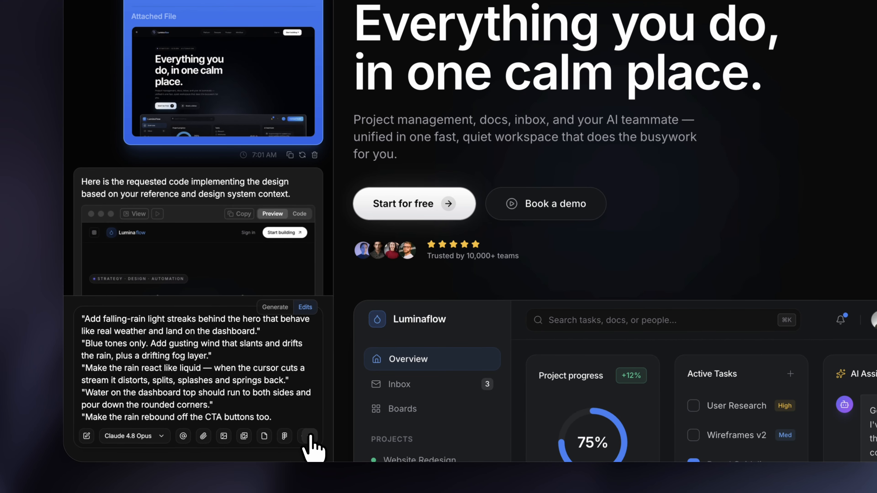
pyautogui.click(310, 437)
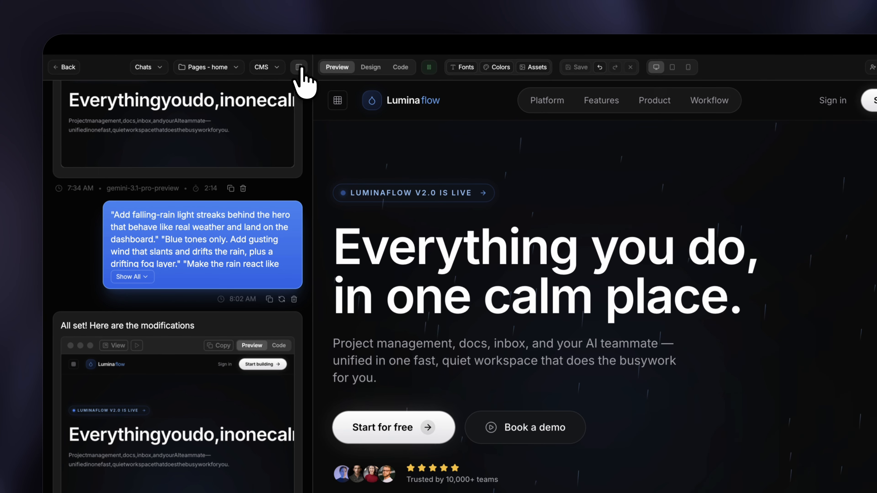
pyautogui.click(300, 67)
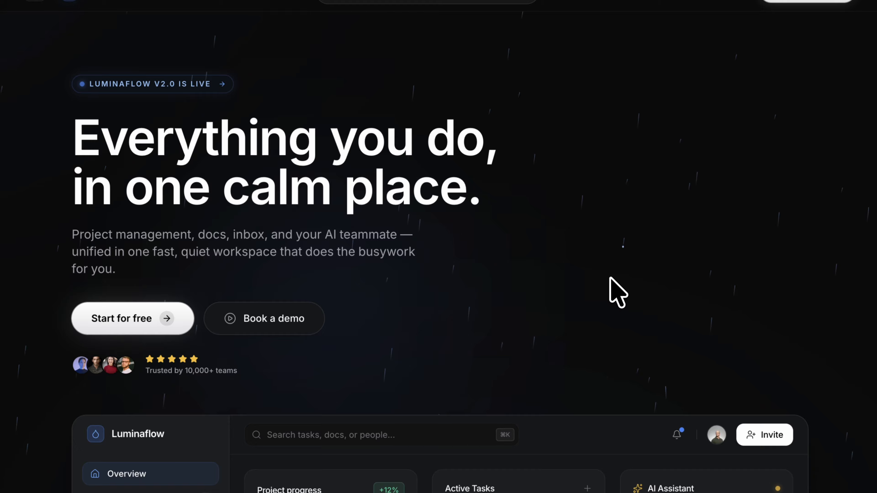
# Step: Examine the rain effect across the Luminaflow hero and its dashboard cards
pyautogui.scroll(-8, 617, 293)
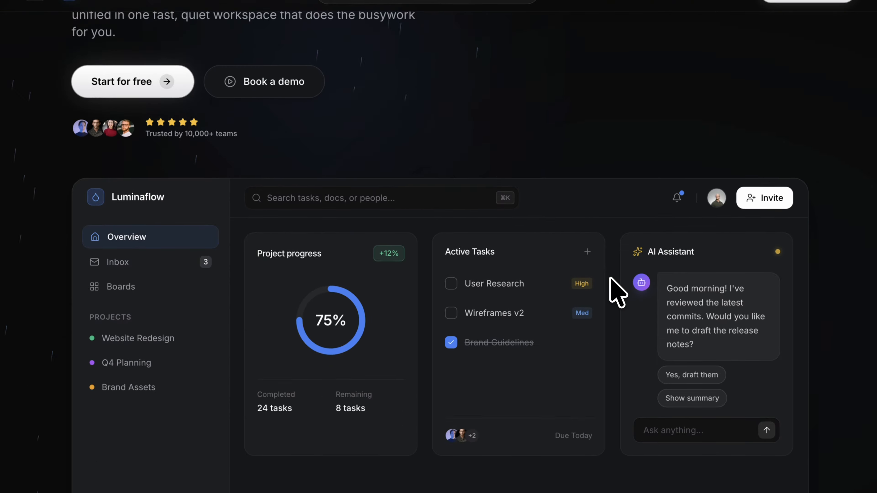
pyautogui.scroll(4, 618, 292)
pyautogui.scroll(3, 618, 293)
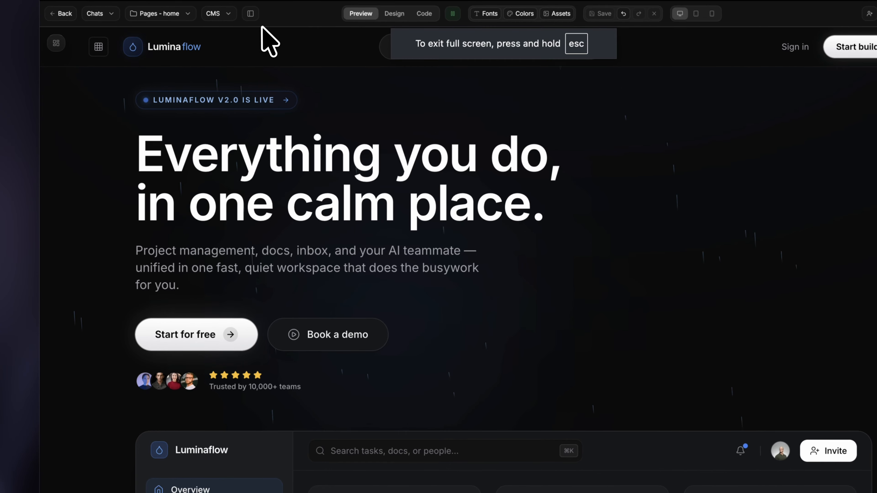
# Step: Submit the pasted revision for bolder, denser blue rain that splashes on the dashboard's top edge, pours down its sides and keeps the cursor interaction
pyautogui.click(250, 13)
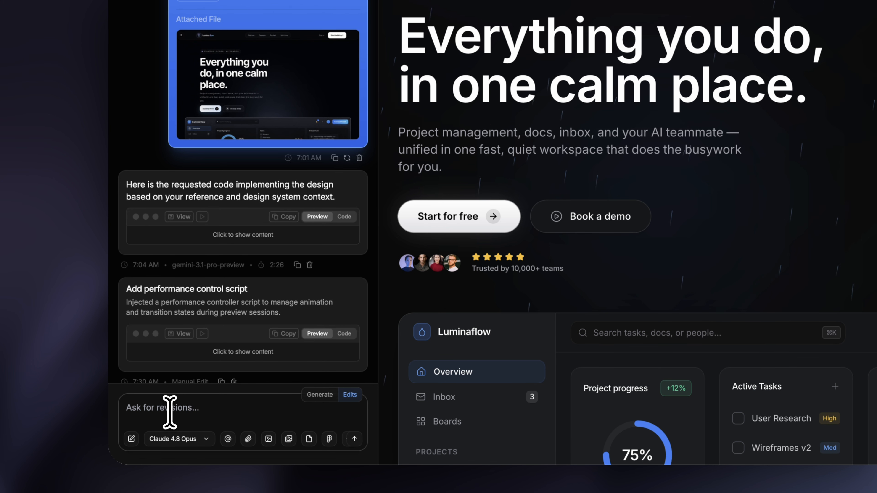
pyautogui.press('super+v')
pyautogui.scroll(10, 189, 318)
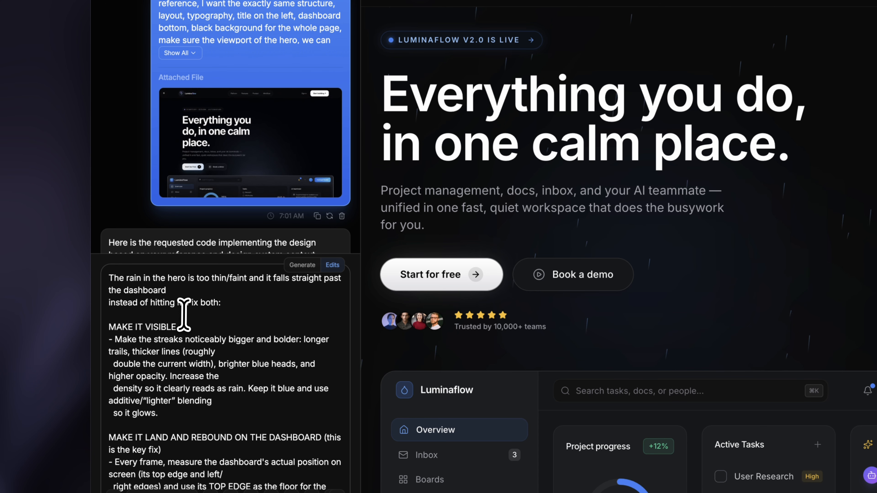
pyautogui.scroll(-5, 204, 315)
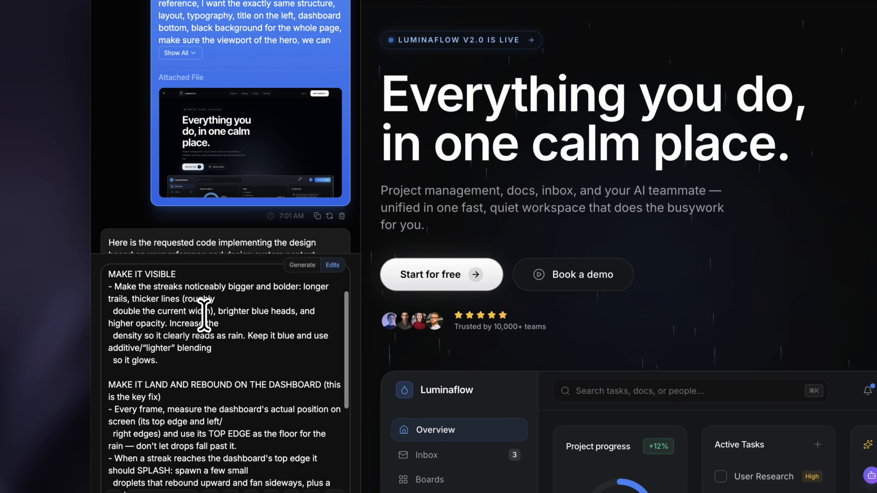
pyautogui.scroll(2, 204, 315)
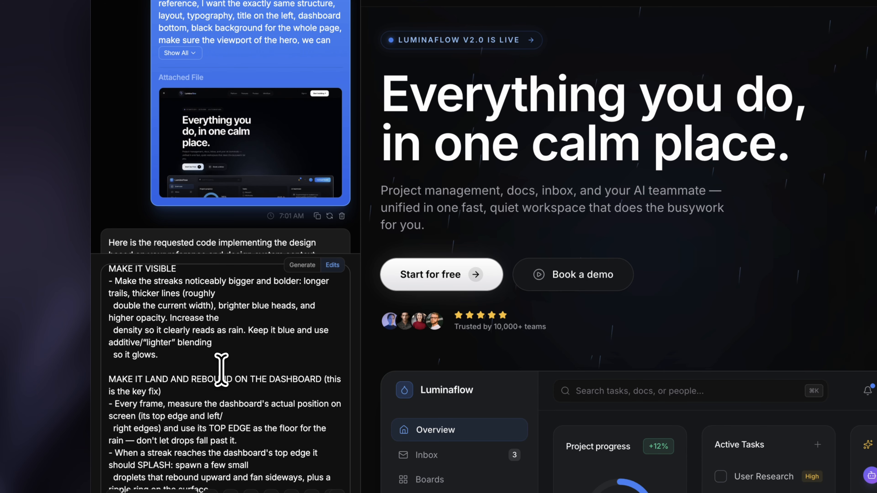
pyautogui.scroll(-4, 221, 369)
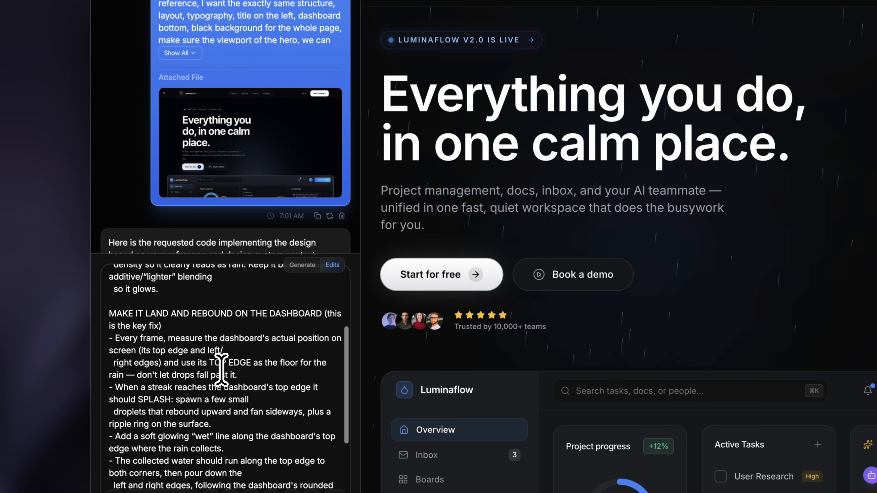
pyautogui.scroll(-5, 221, 369)
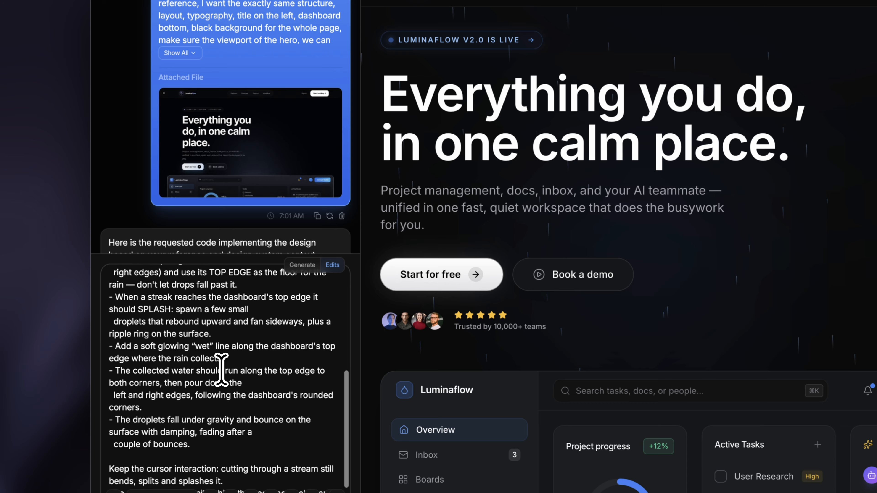
pyautogui.scroll(-2, 221, 369)
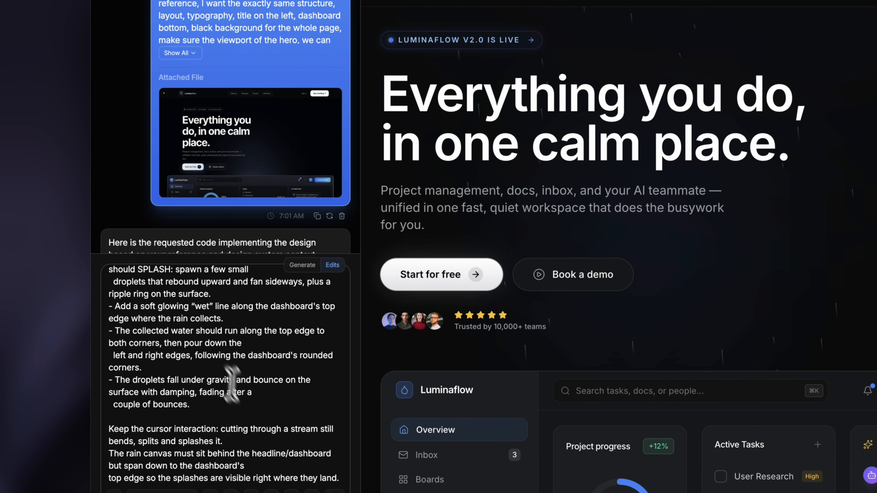
pyautogui.click(339, 480)
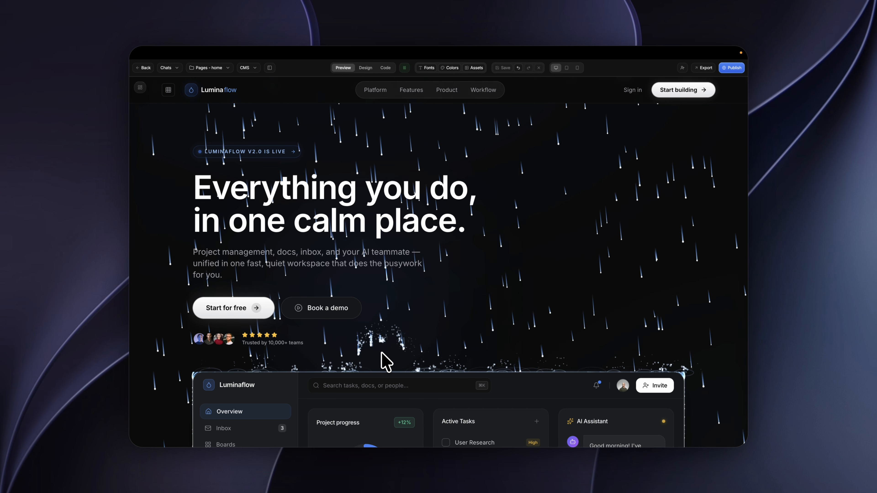
# Step: Request rain from the top center instead of the entire canvas, rebounds on the CTA buttons, and fixed top-left and top-right dashboard corner borders
pyautogui.click(270, 67)
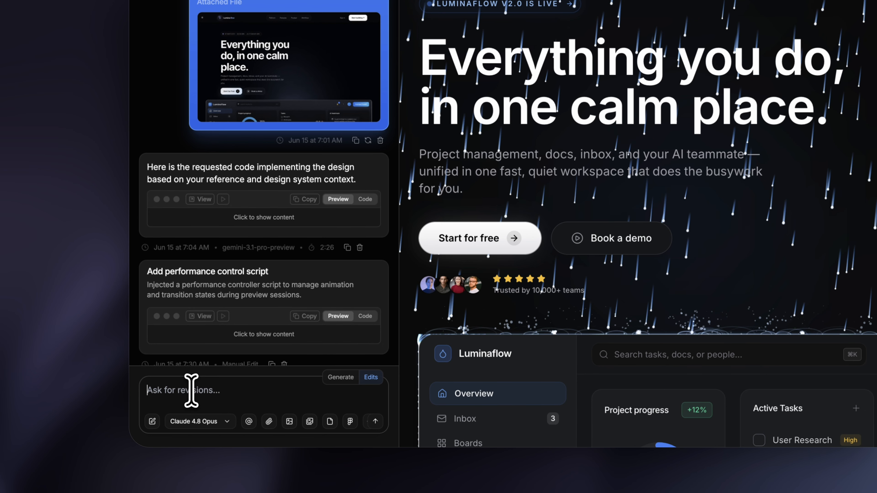
pyautogui.write('ma')
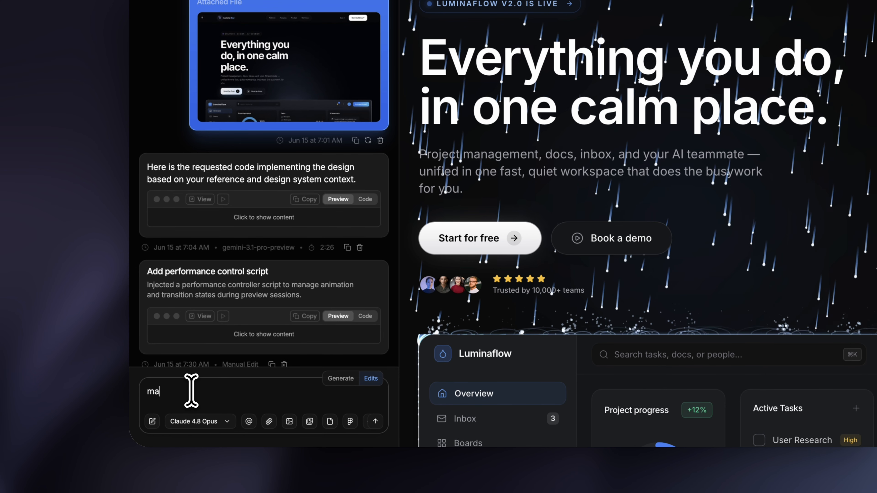
pyautogui.write('ke the rain fall from the top center, not from the entire')
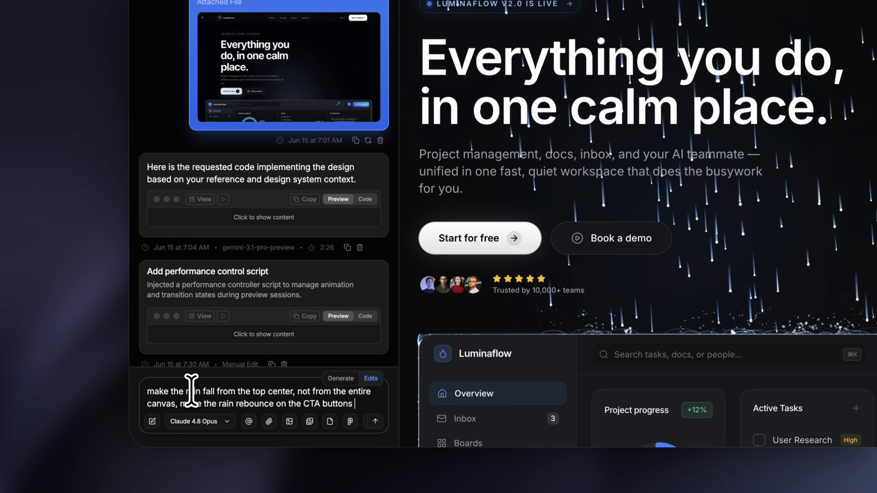
pyautogui.write('fixe the corner border on the top left and top')
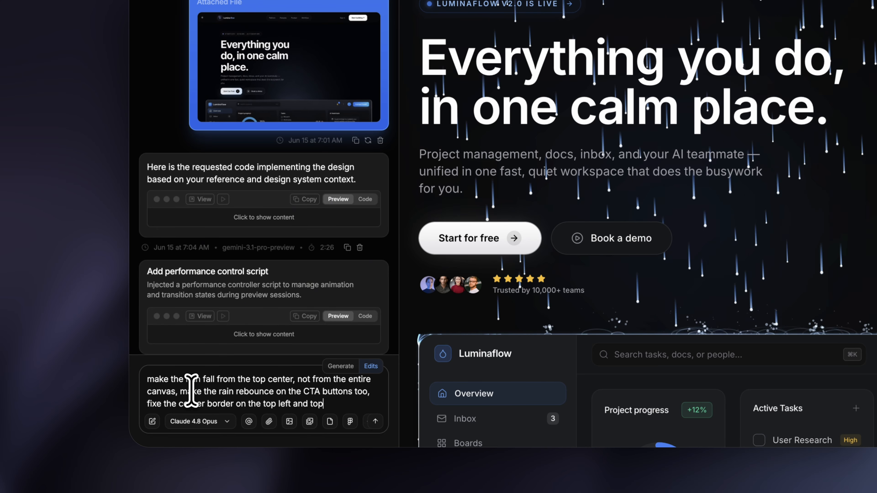
pyautogui.write(' dashboard')
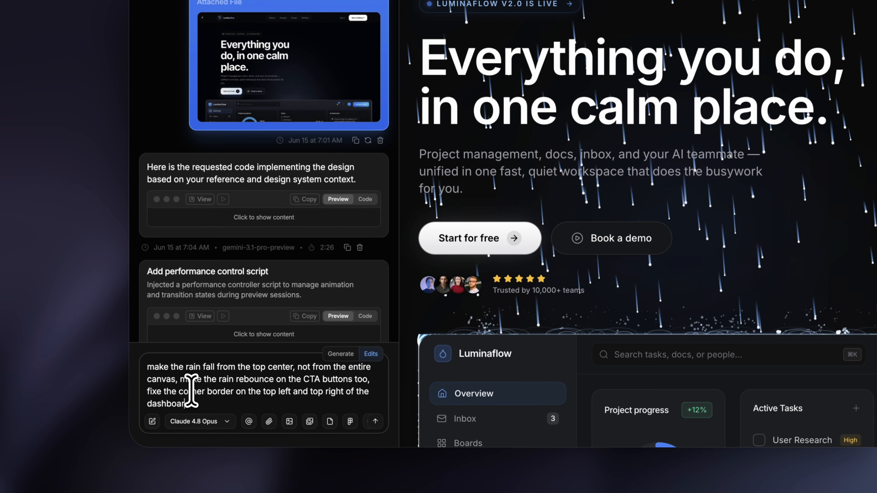
pyautogui.write('.')
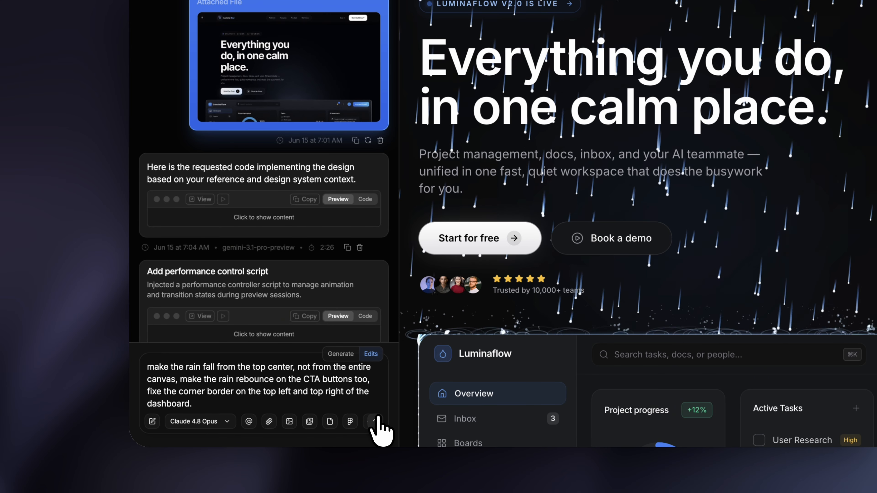
pyautogui.click(375, 421)
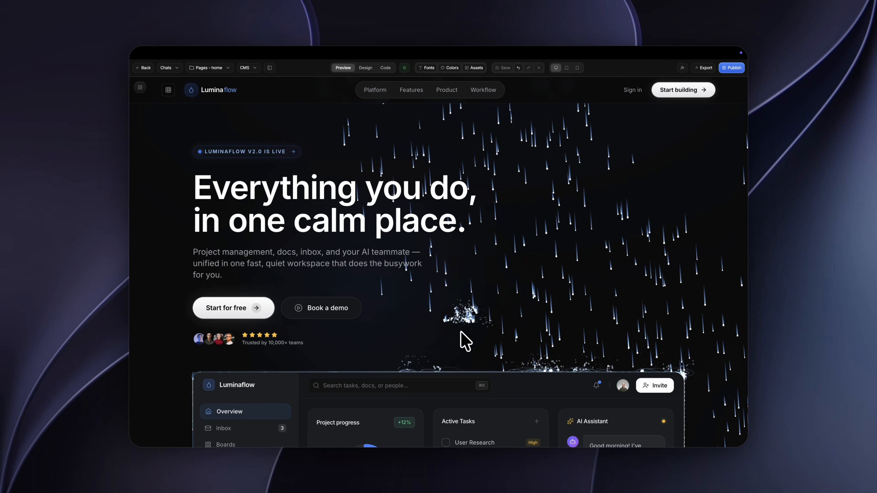
pyautogui.scroll(-2, 464, 342)
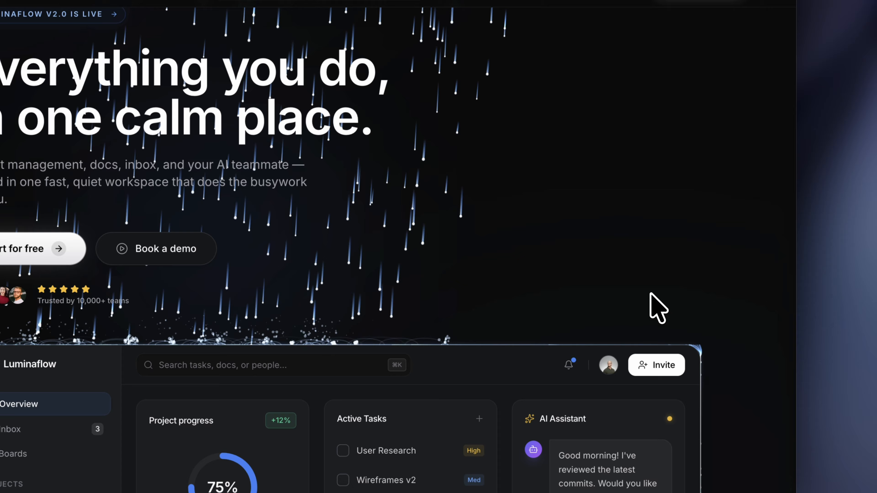
pyautogui.scroll(2, 657, 307)
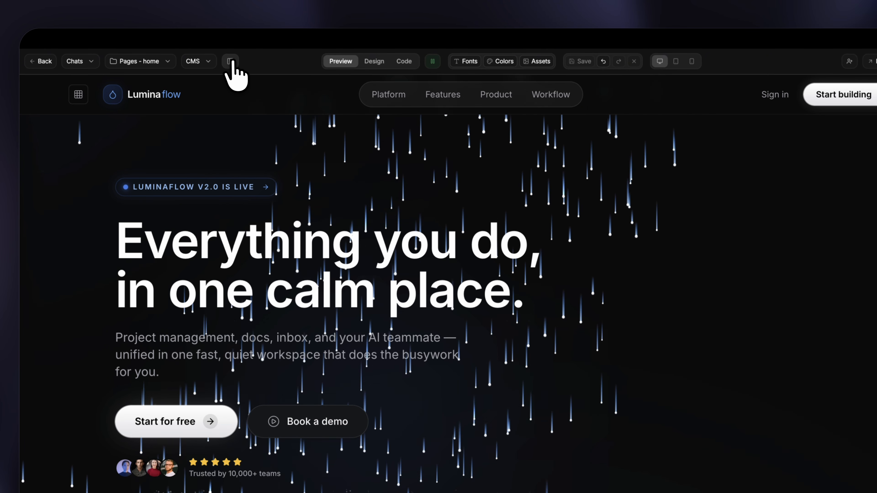
# Step: Request the same rain fall when entering the CTA section, with the rain falling on top of the footer container when in view
pyautogui.click(231, 62)
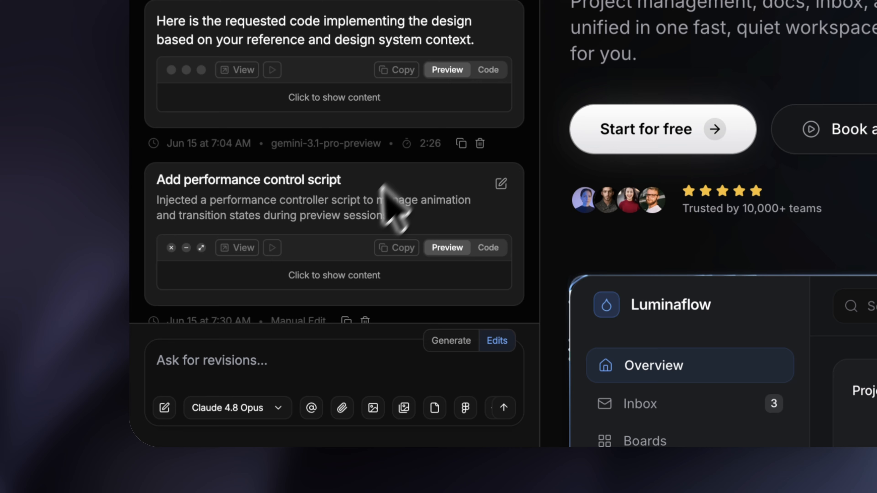
pyautogui.click(255, 366)
pyautogui.write('add the same rain f')
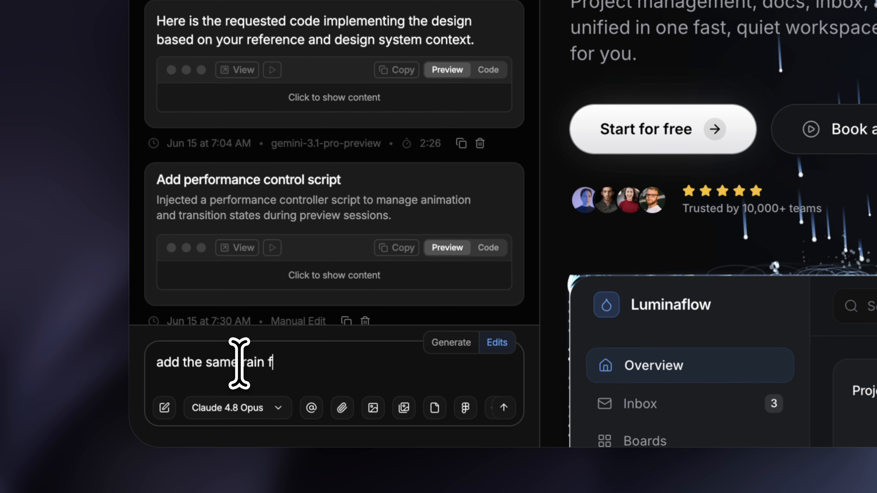
pyautogui.write('all when enter the footer section')
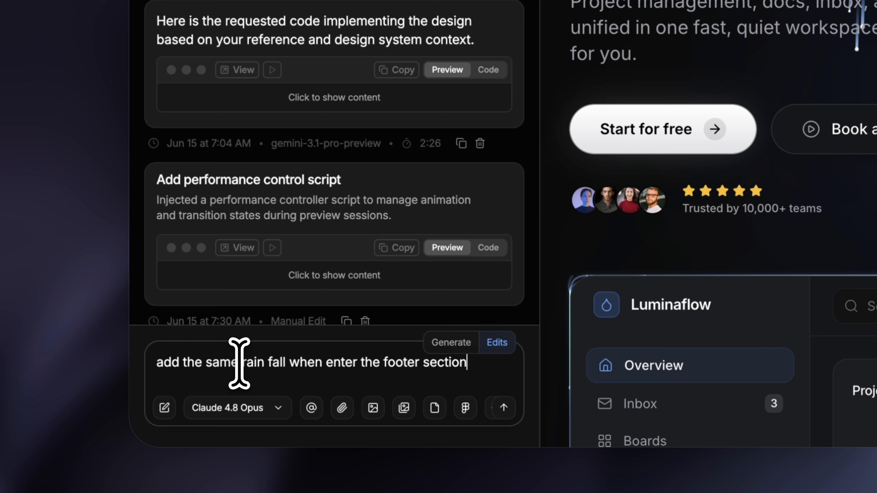
pyautogui.doubleClick(383, 362)
pyautogui.write('CTA and make the rain fall on top of the footer container')
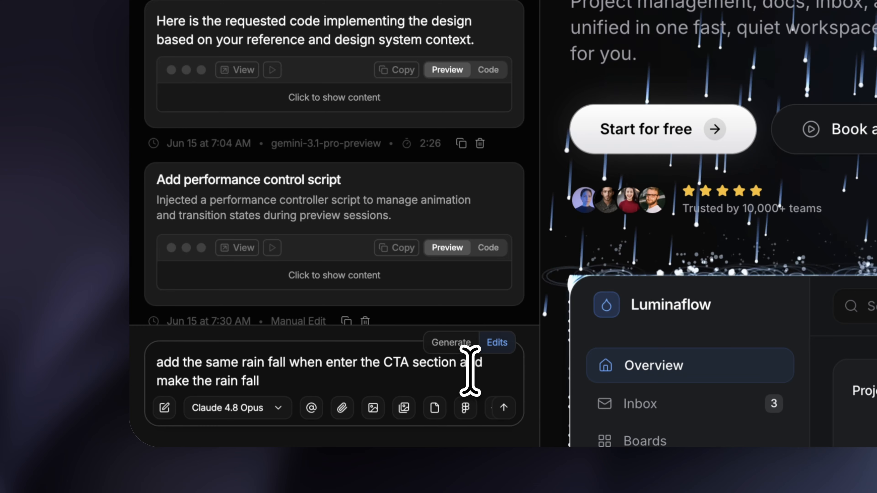
pyautogui.write(' when in view')
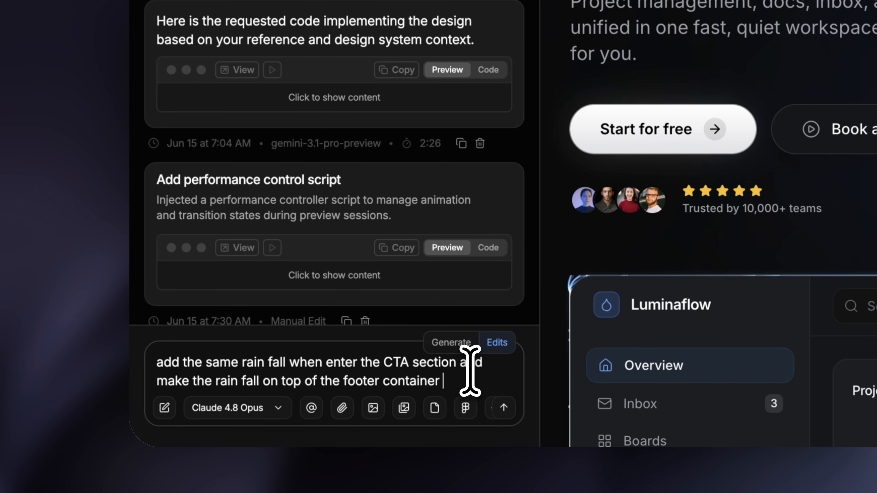
pyautogui.press('Return')
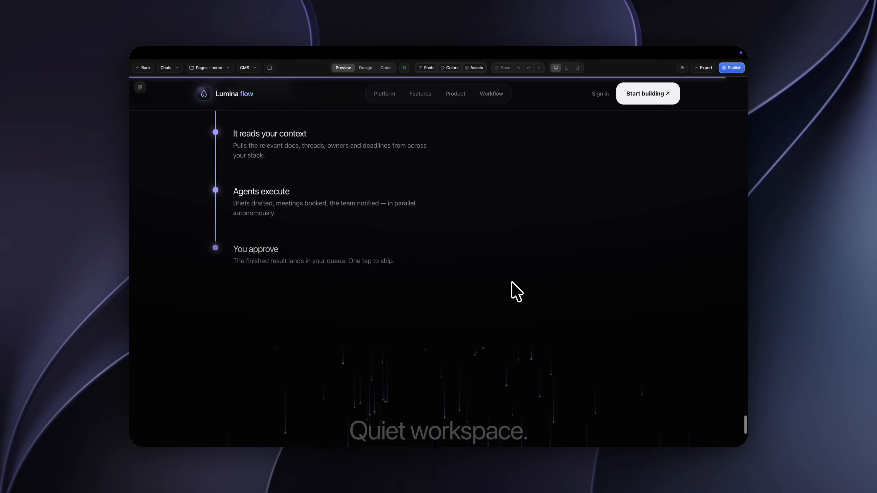
# Step: Examine the rain over the "Quiet workspace" CTA and footer, the Quantum crystal page, and the Luminaflow hero variants
pyautogui.scroll(-5, 513, 290)
pyautogui.scroll(-2, 512, 283)
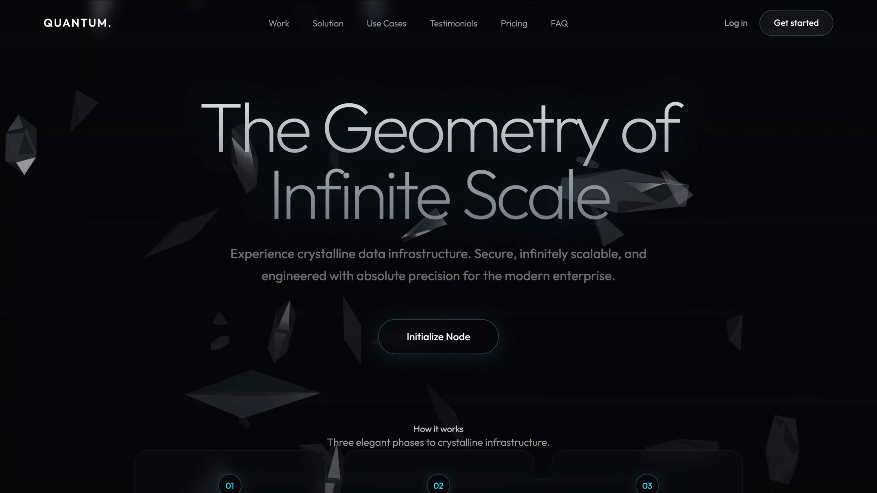
pyautogui.scroll(-10, 438, 247)
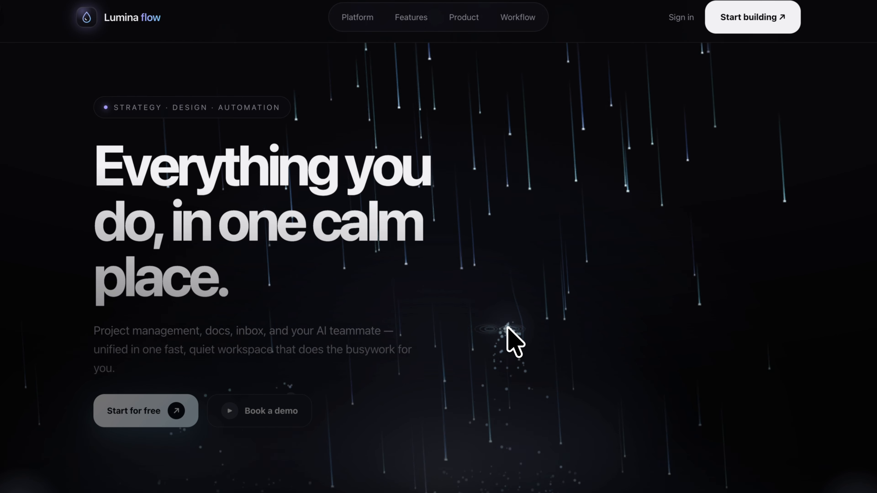
pyautogui.scroll(-10, 522, 463)
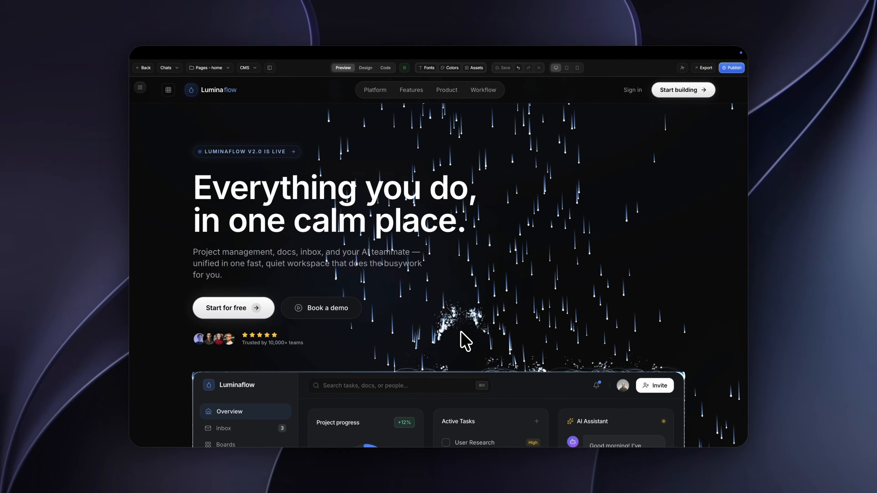
pyautogui.scroll(-3, 462, 333)
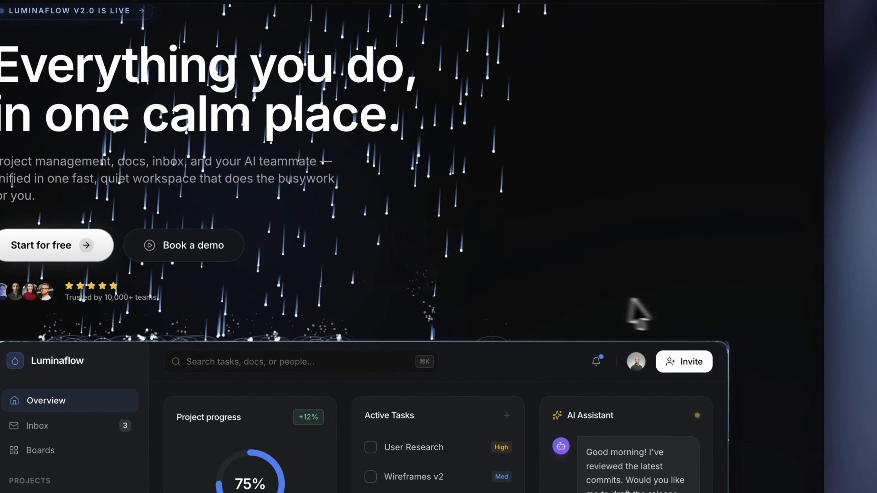
pyautogui.scroll(3, 657, 308)
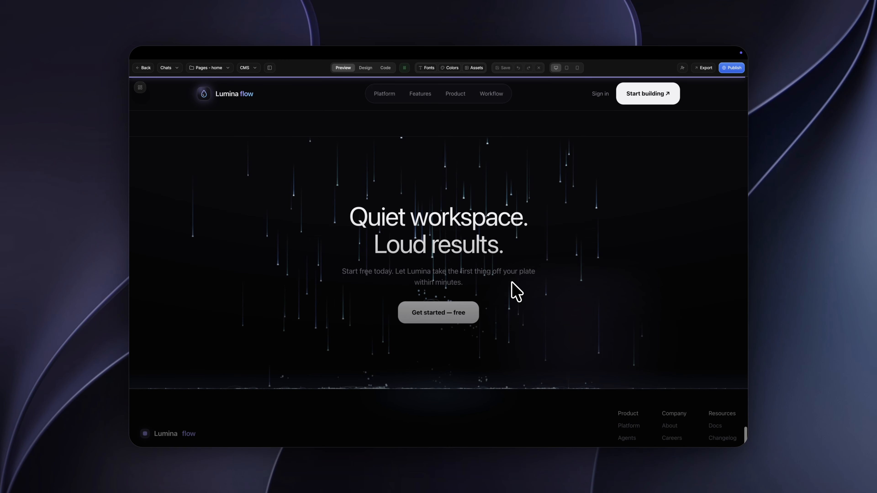
pyautogui.scroll(-2, 516, 291)
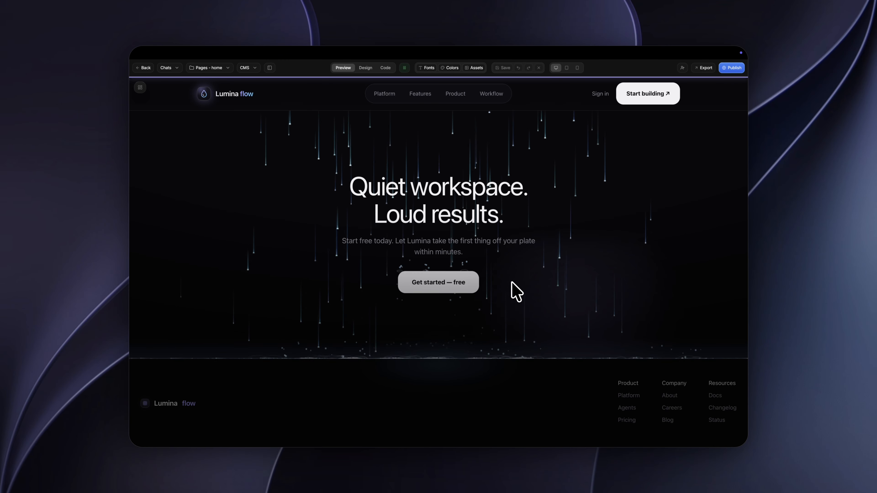